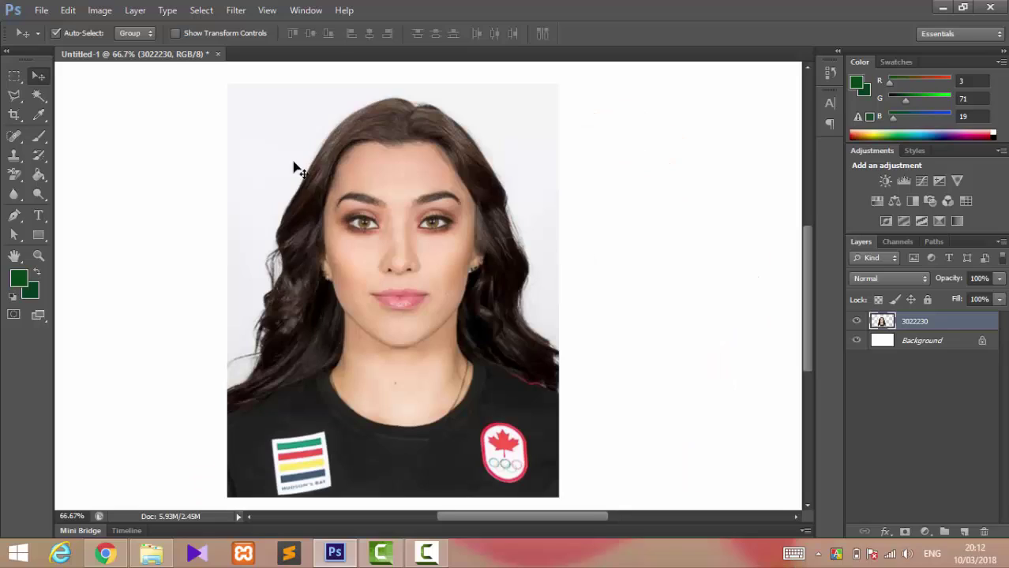
Delete the light-grey backdrop with the Magic Wand, then invert the selection to the woman's outline.
left_click(40, 96)
left_click(252, 134)
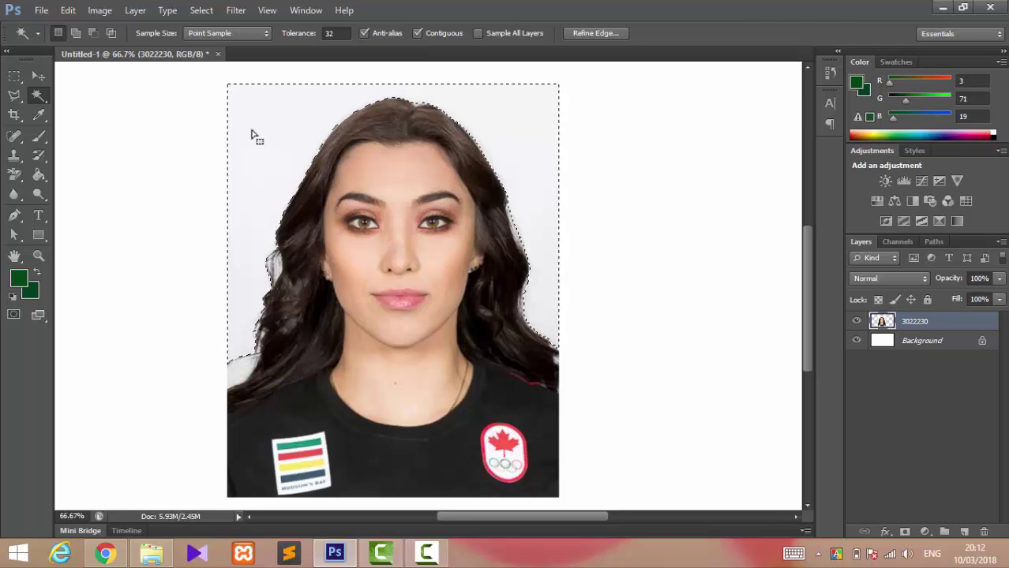
key("Delete")
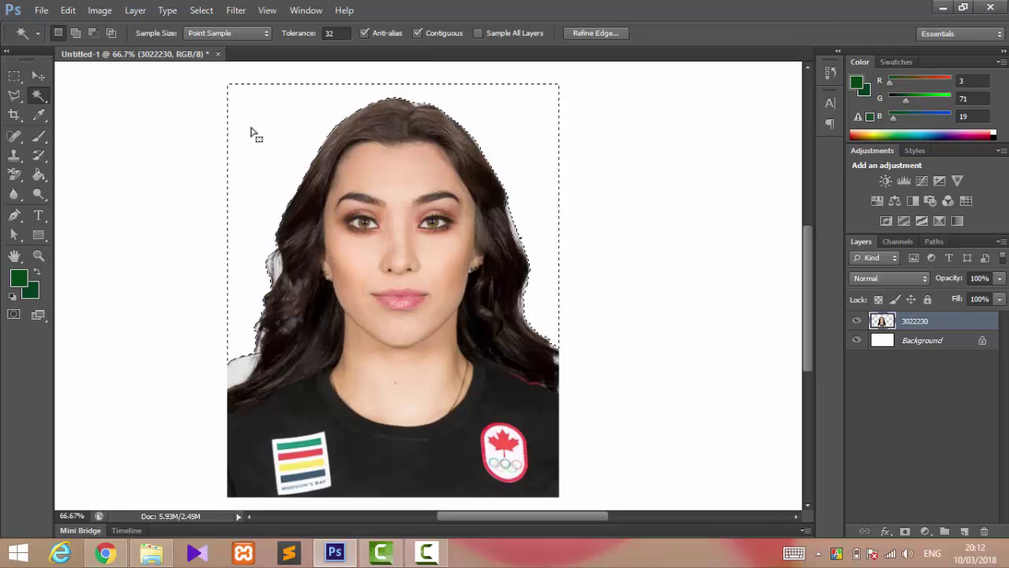
key("ctrl+shift+i")
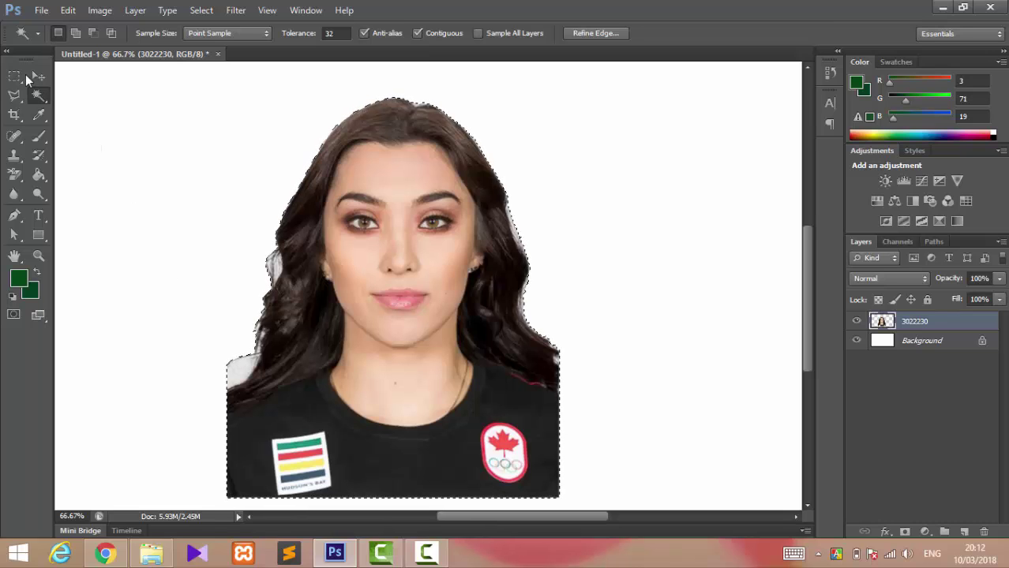
Draw elliptical marquee selections around the grey patches at her left shoulder and beside her hair.
left_click(17, 76)
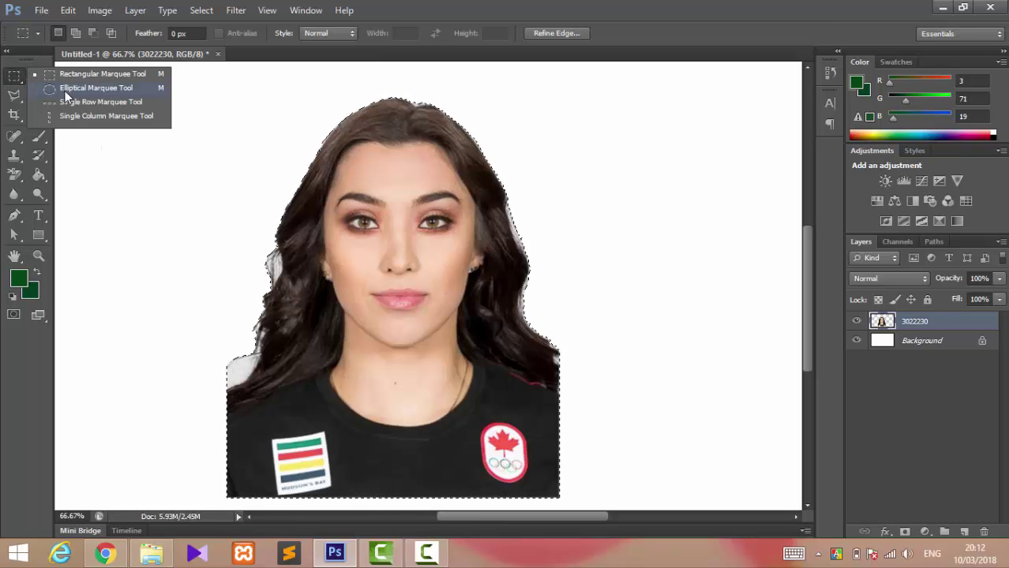
left_click(79, 89)
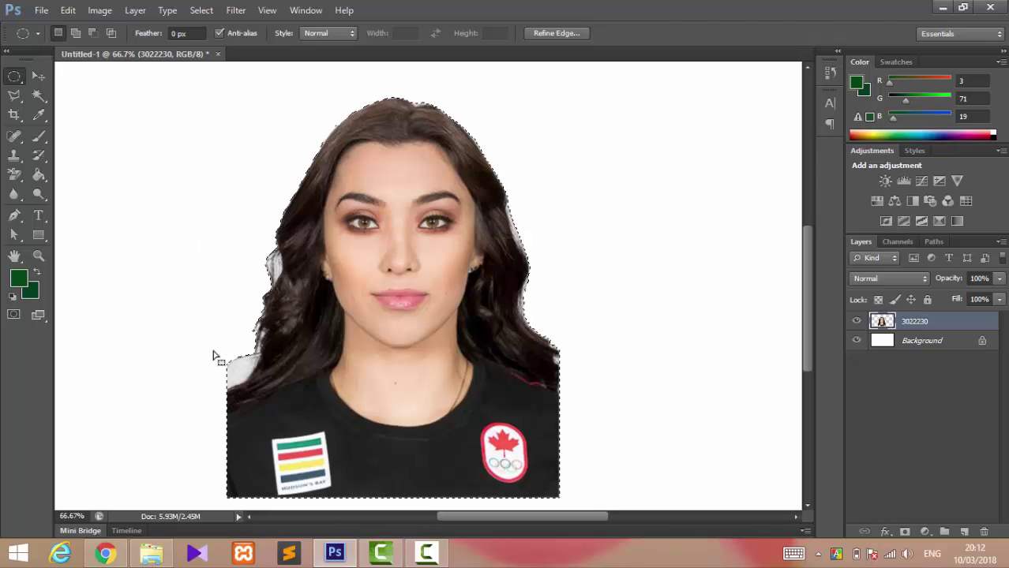
mouse_move(204, 345)
left_mouse_down()
mouse_move(219, 358)
mouse_move(200, 349)
left_mouse_up()
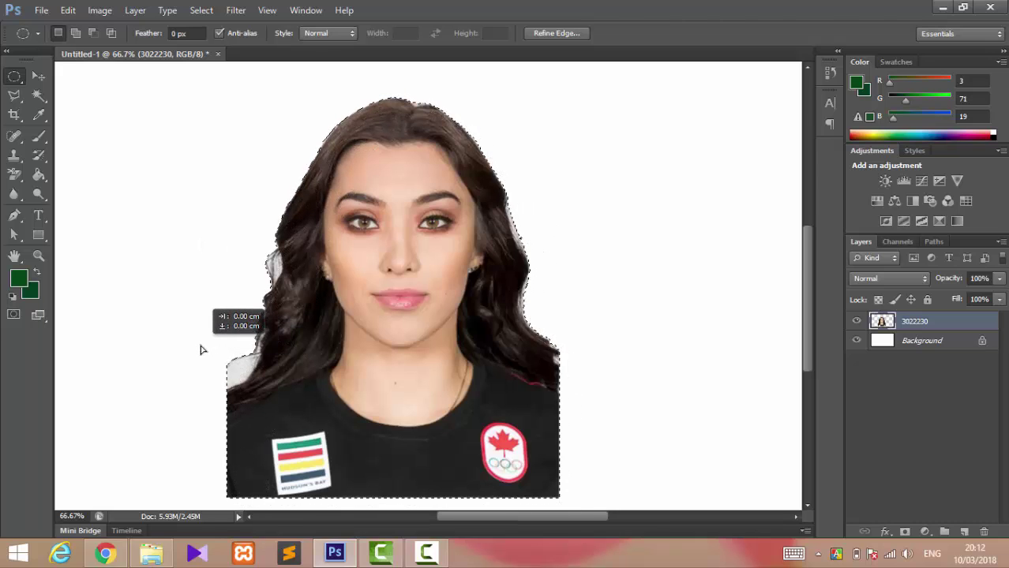
left_click(172, 330)
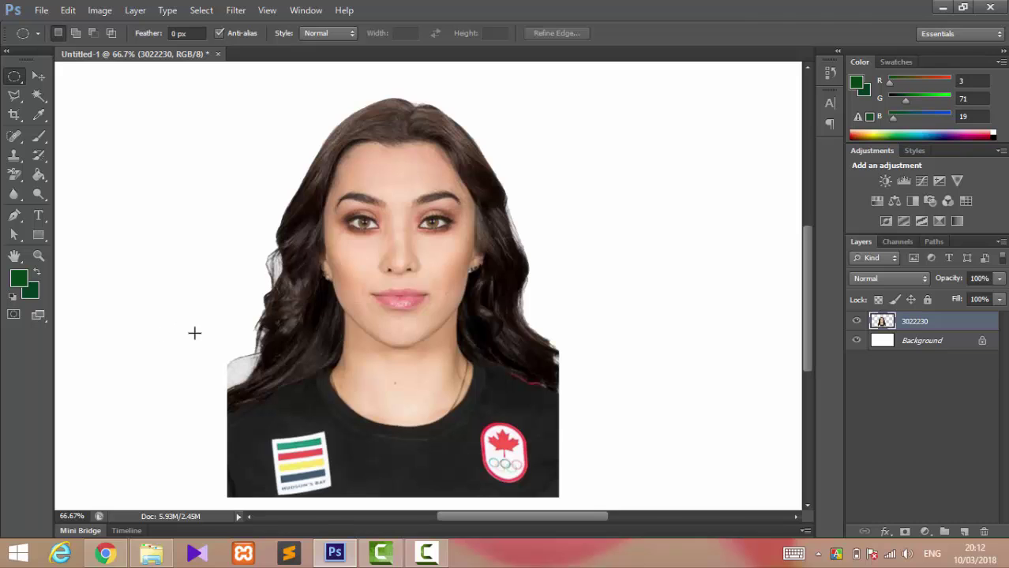
left_click_drag(167, 301, 262, 385)
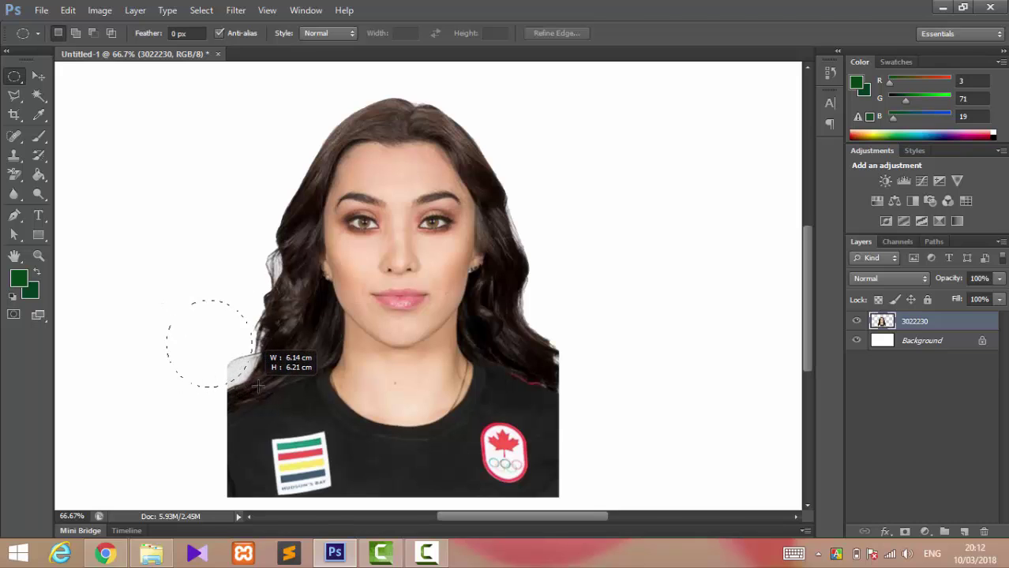
left_click_drag(263, 386, 258, 388)
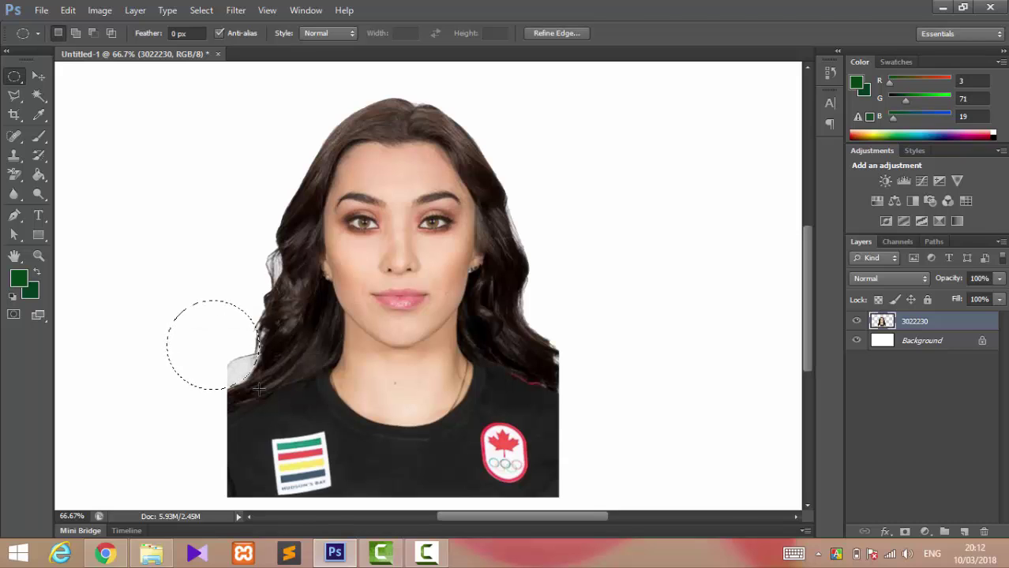
left_click(113, 336)
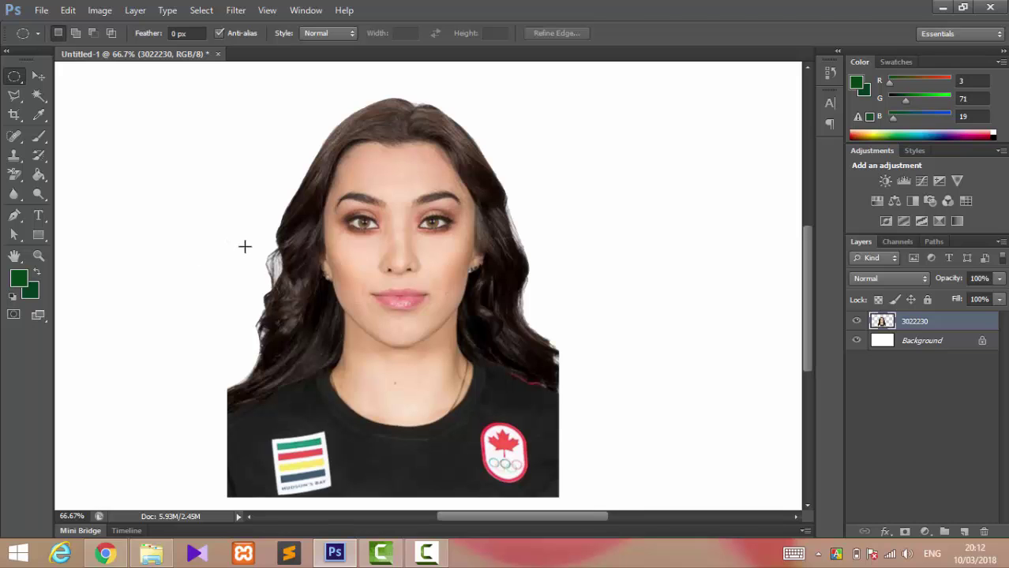
left_click_drag(235, 240, 280, 288)
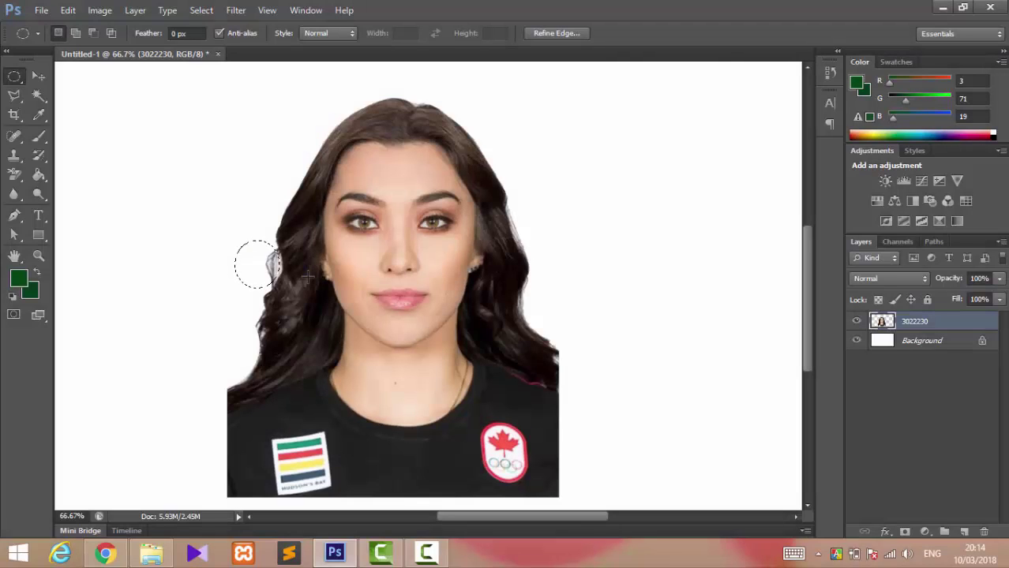
Erase the grey fragment inside the ellipse, then undo to restore the elliptical selection.
left_click(426, 554)
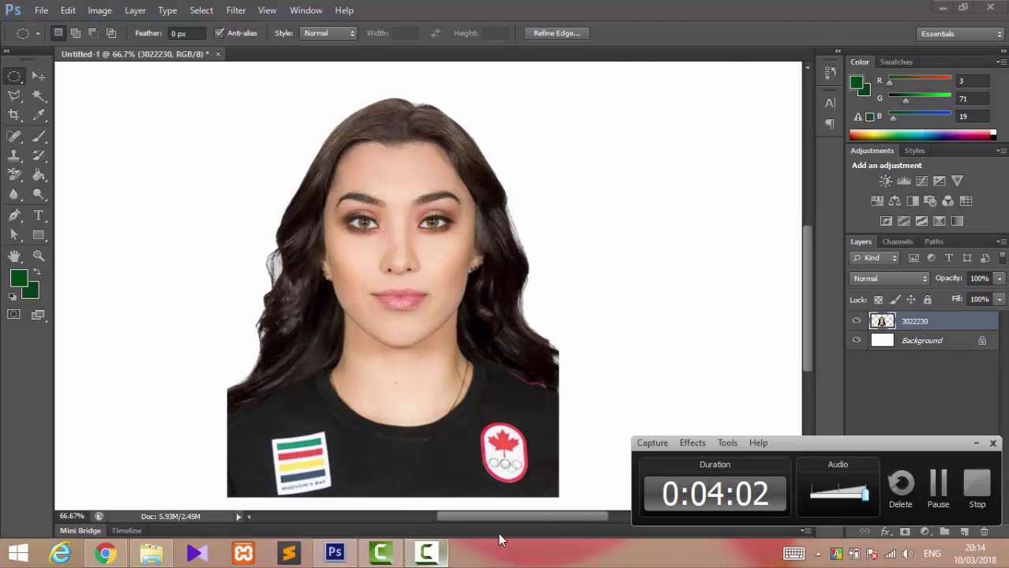
left_click(975, 445)
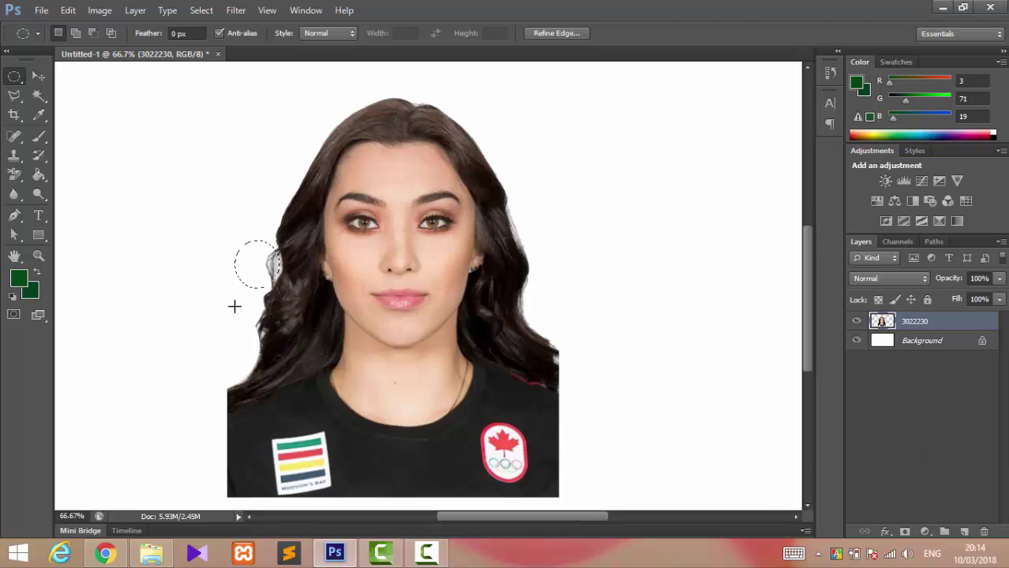
key("Delete")
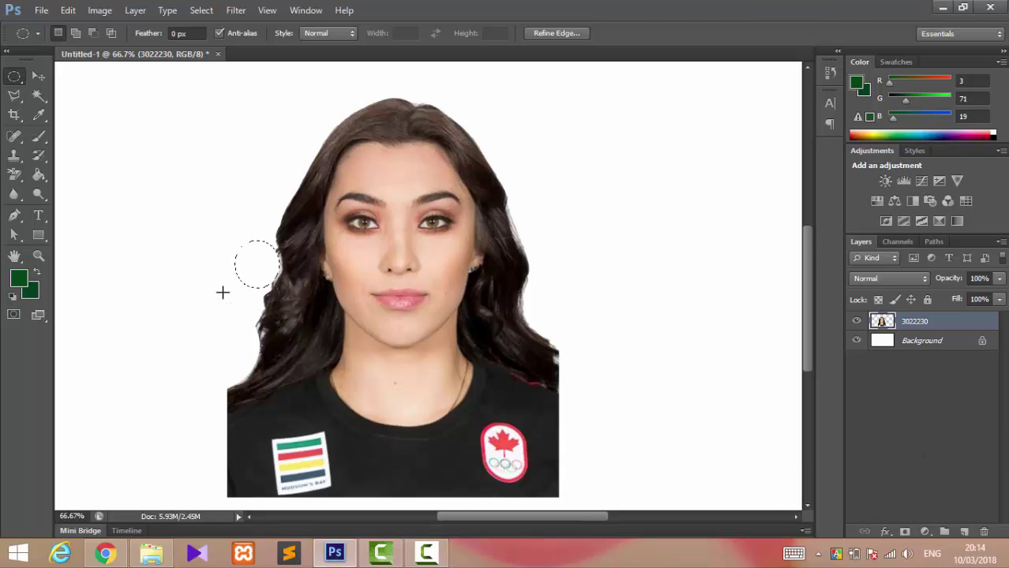
key("ctrl+d")
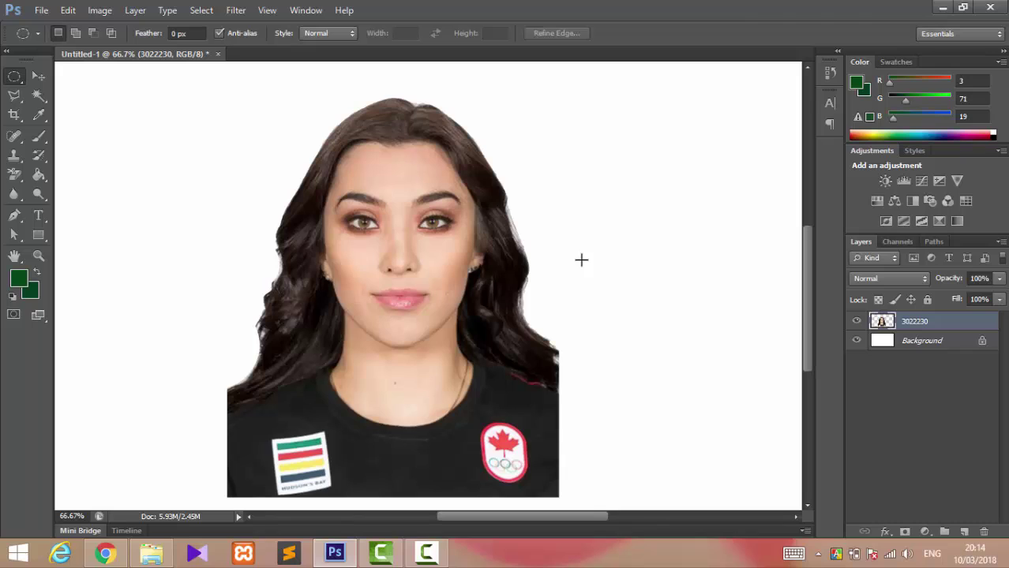
key("ctrl+z")
key("ctrl+z")
key("ctrl+z")
Delete the edited portrait layer and drag a fresh 3022230.jpg from File Explorer into the document.
left_click(589, 269)
left_click_drag(960, 322, 982, 533)
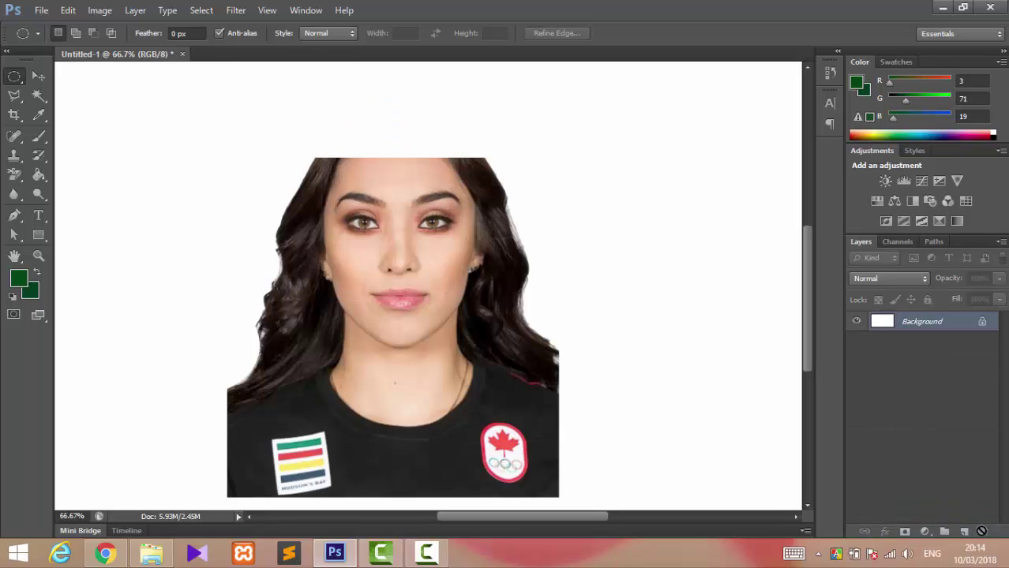
left_click(159, 563)
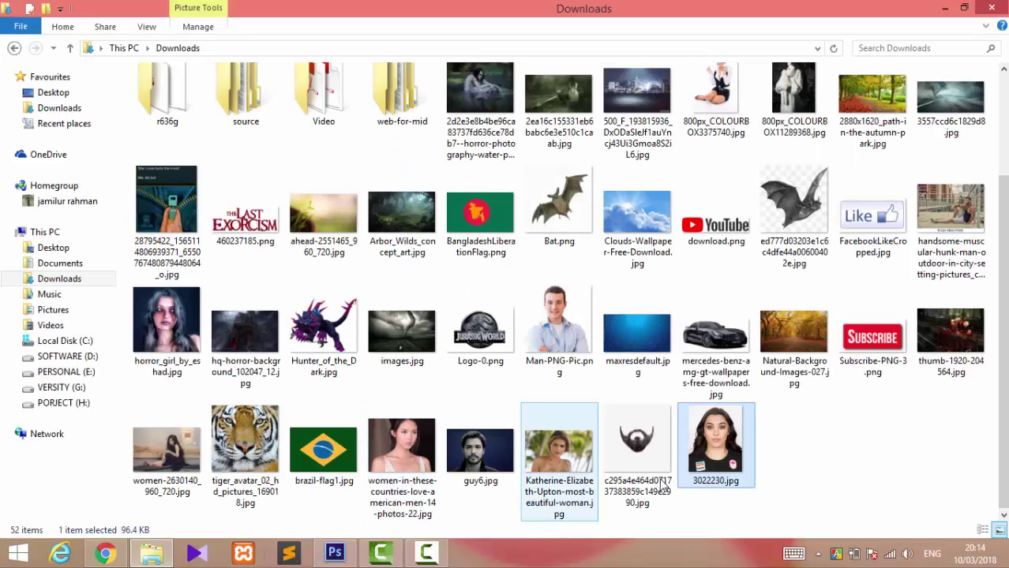
left_click_drag(608, 490, 454, 419)
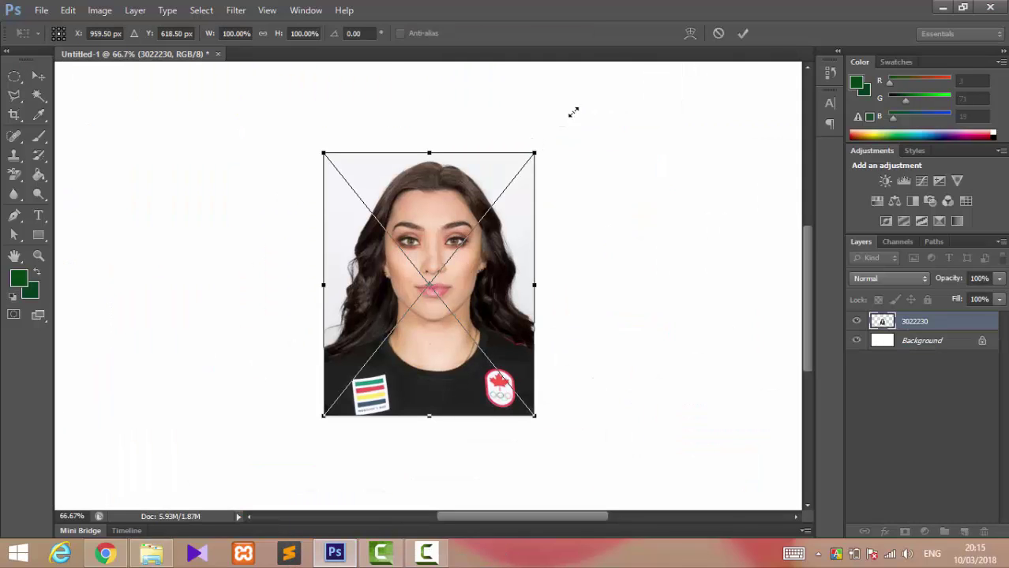
Scale the placed photo to 132%, shift it down-left, and rasterize the layer.
left_click_drag(533, 155, 615, 96)
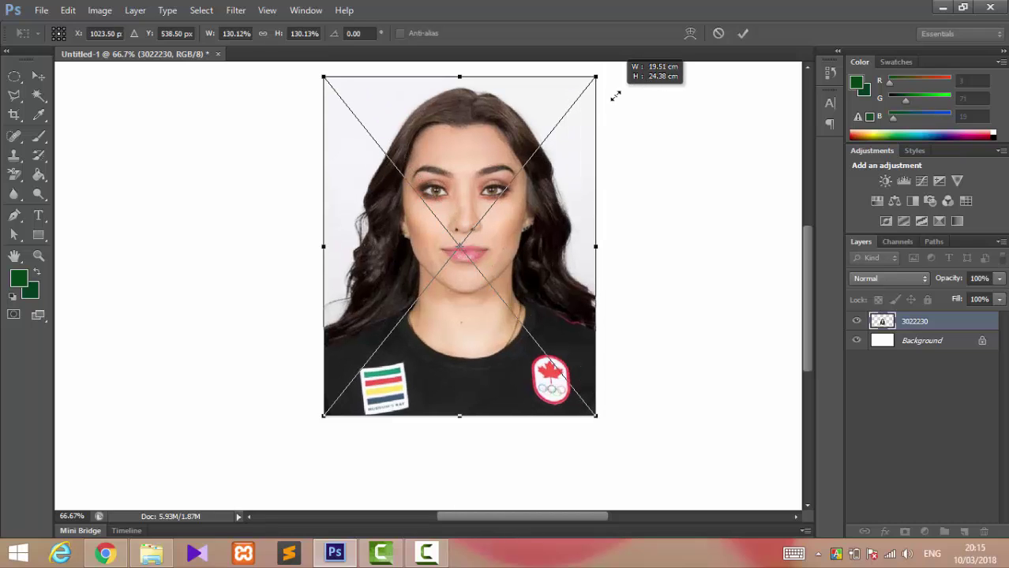
left_click_drag(615, 95, 619, 90)
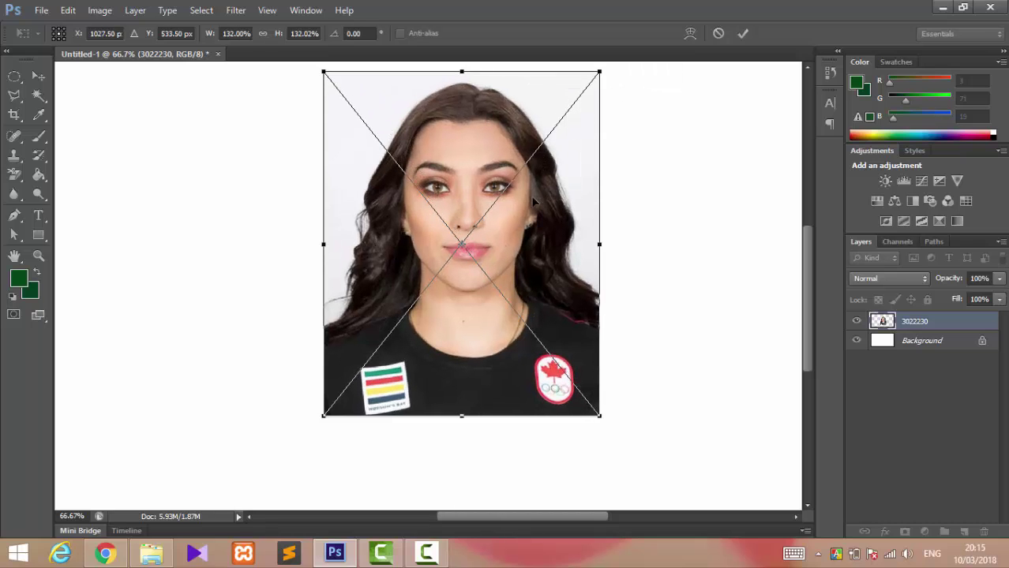
left_click_drag(534, 201, 470, 268)
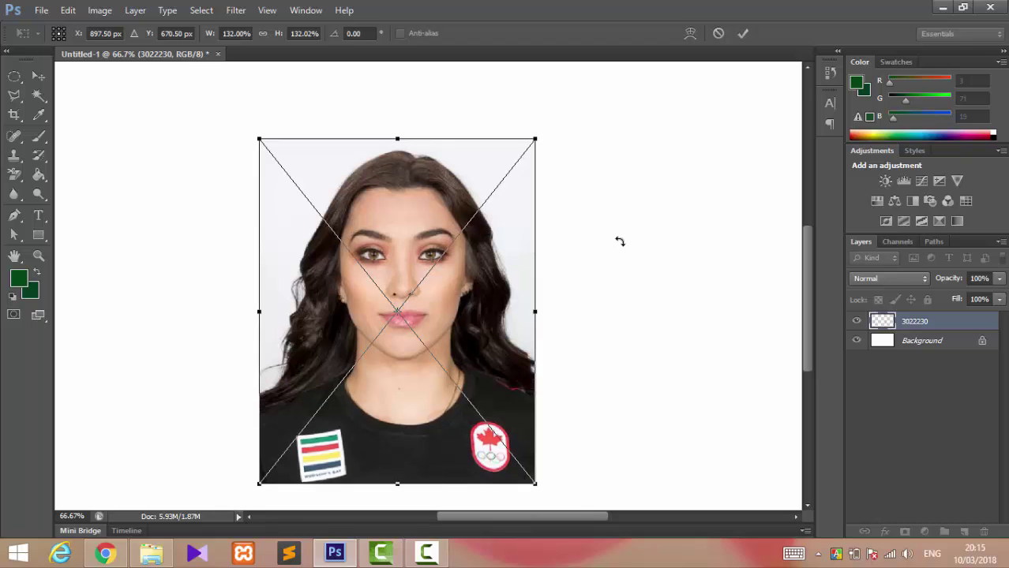
key("Return")
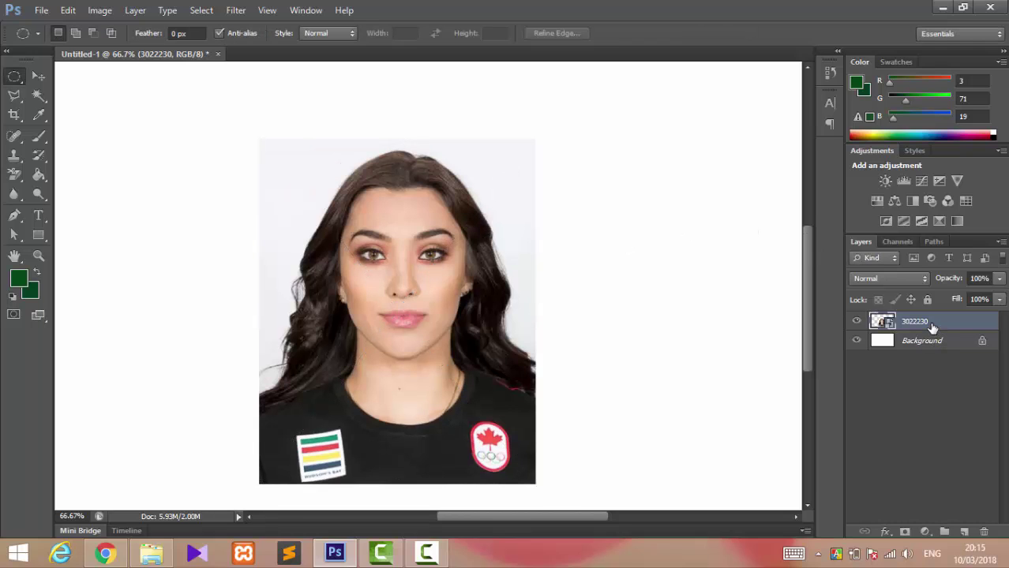
right_click(932, 328)
left_click(779, 178)
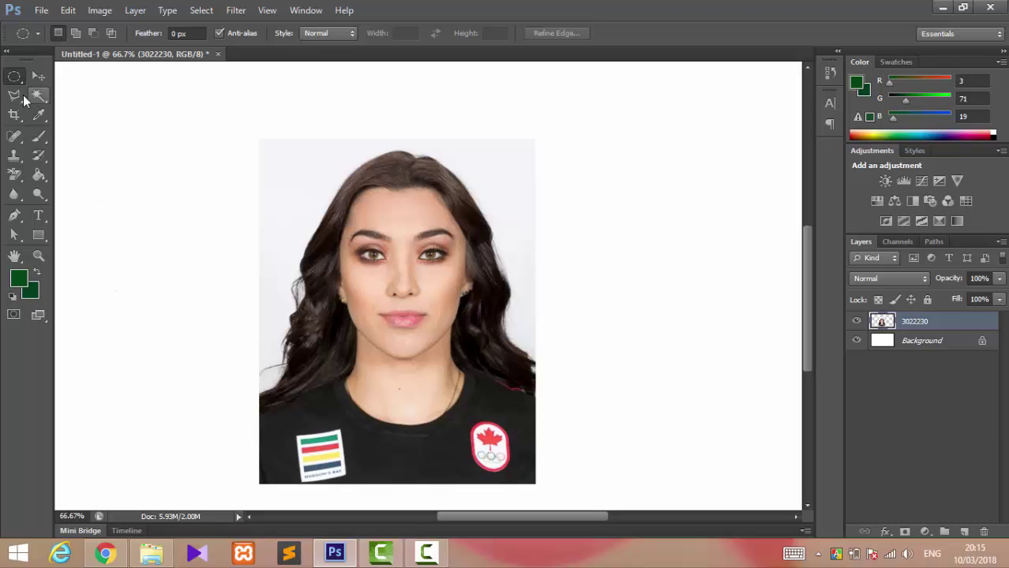
Trace a Polygonal Lasso around her hair and shoulders, closing along the photo's bottom corners.
left_click(16, 97)
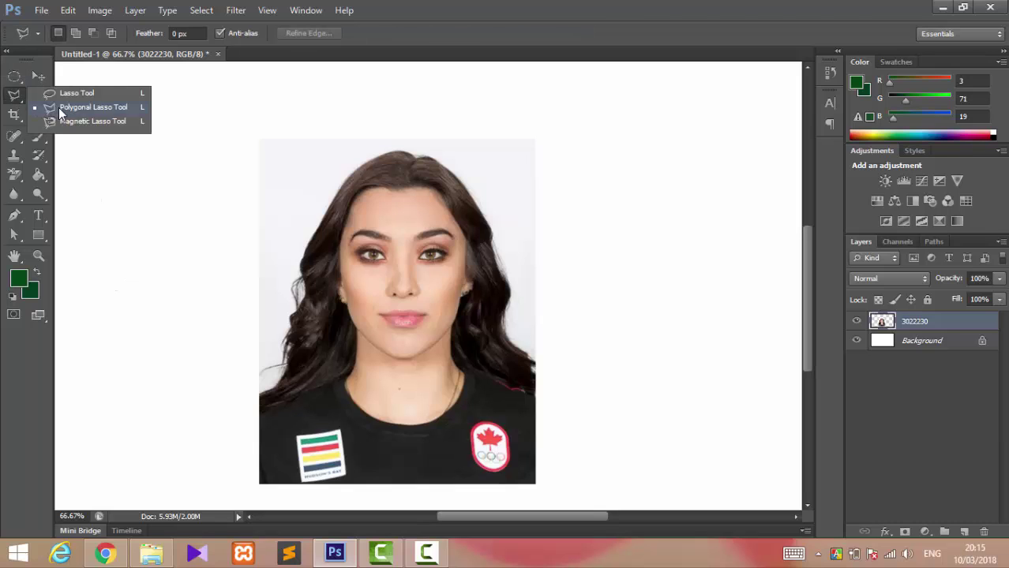
left_click(61, 109)
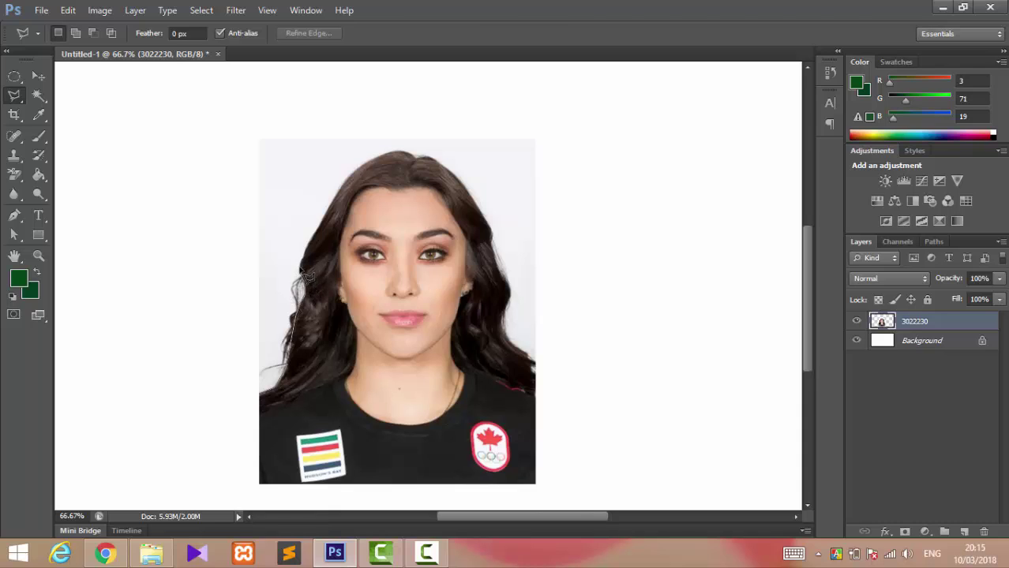
left_click(321, 220)
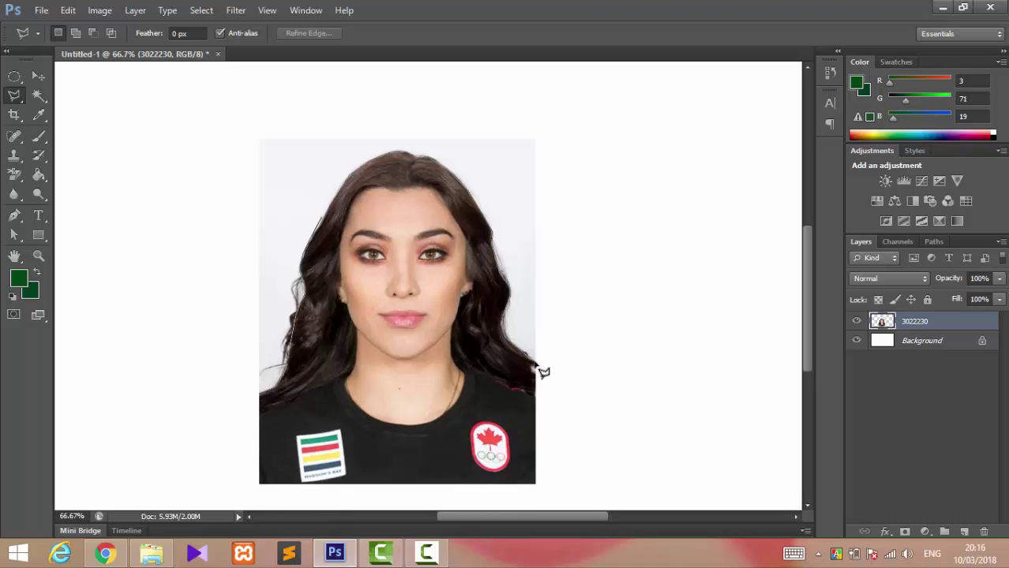
left_click(535, 484)
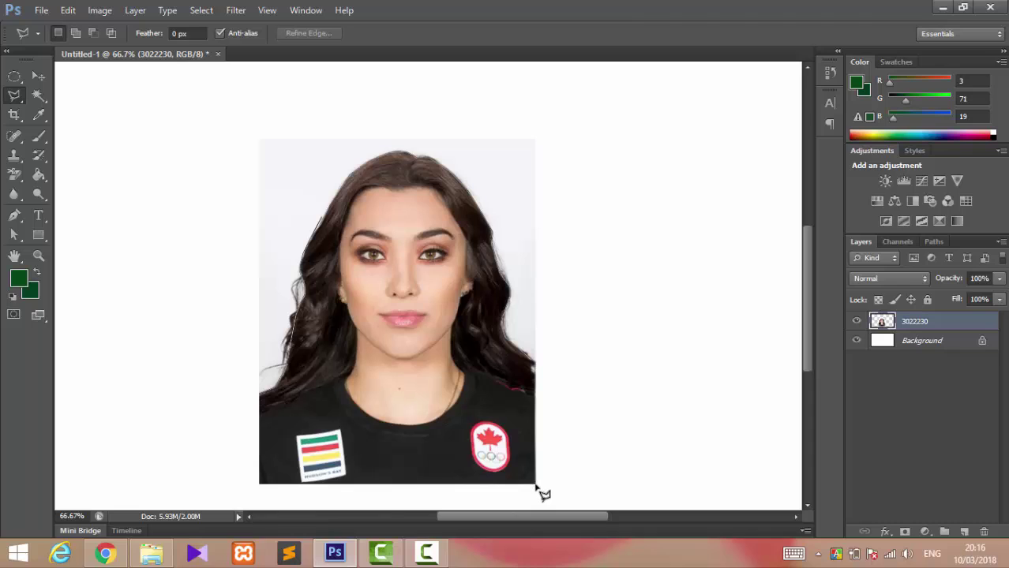
left_click(260, 484)
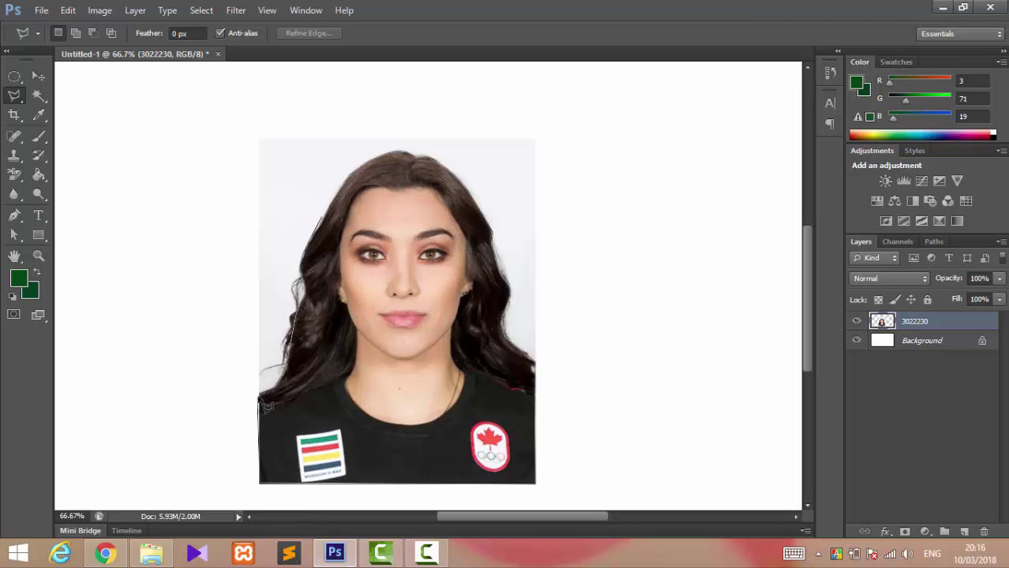
left_click(267, 404)
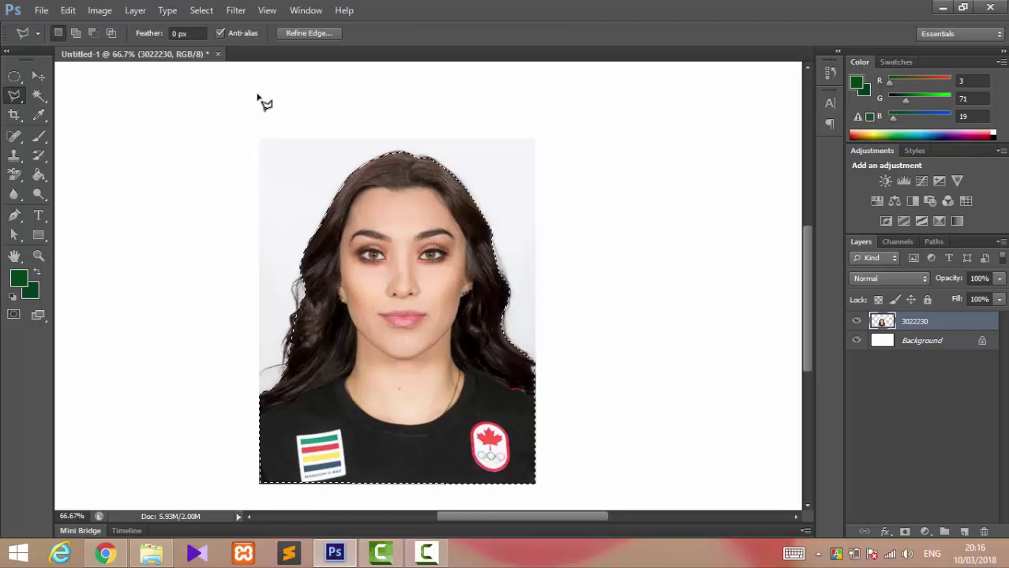
Run Refine Edge with Output To set to New Layer, creating the '3022230 copy' cut-out.
left_click(200, 11)
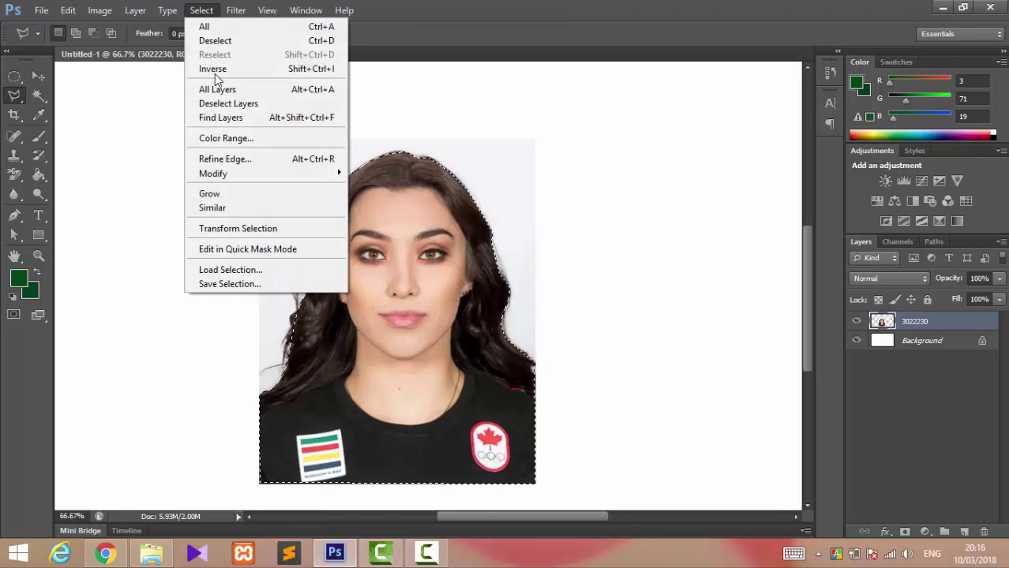
left_click(225, 158)
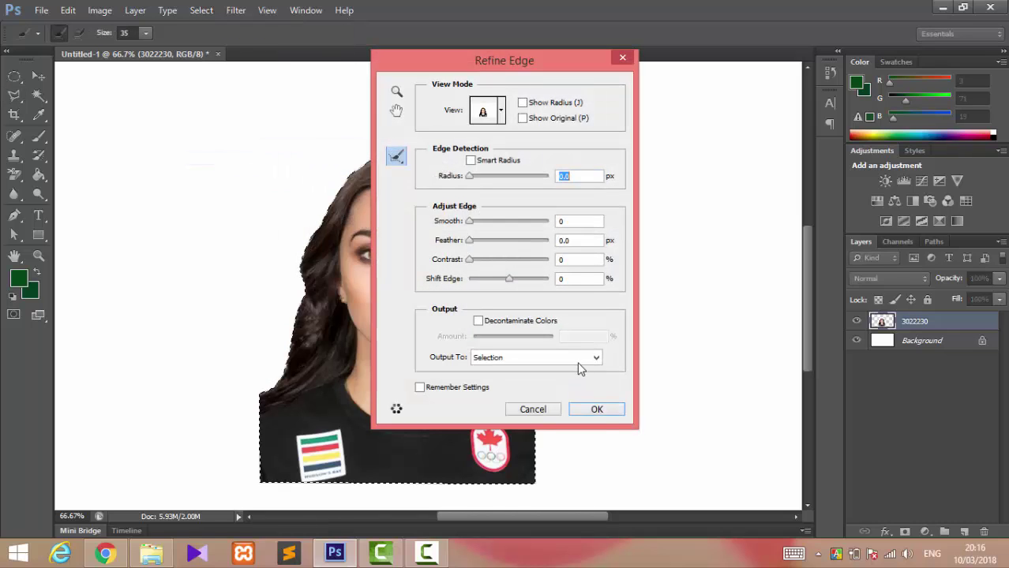
left_click(575, 359)
left_click(497, 395)
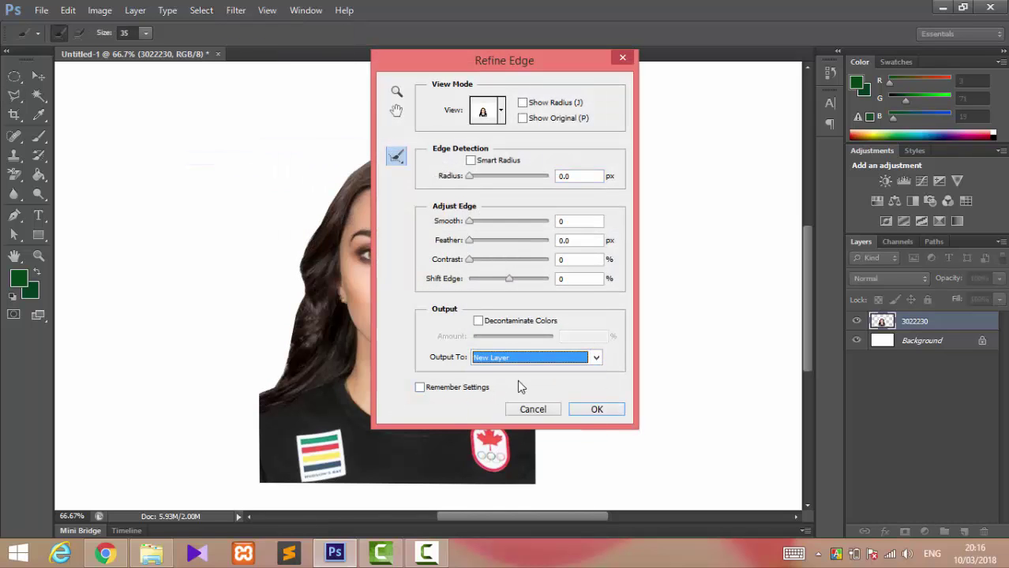
left_click(592, 409)
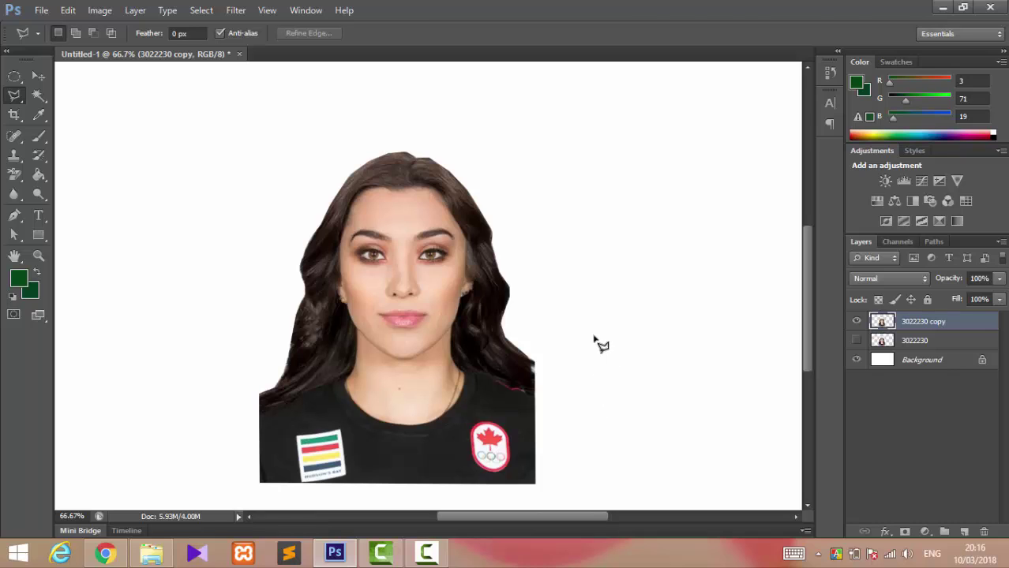
Move the cut-out woman slightly up and left, then bring File Explorer's Downloads folder forward.
left_click(38, 76)
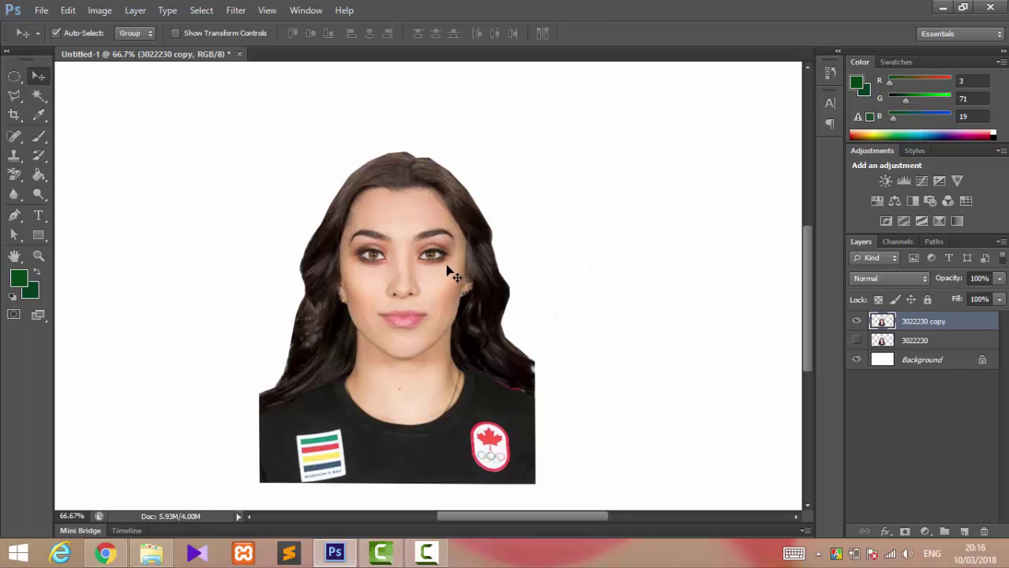
mouse_move(448, 268)
left_mouse_down()
mouse_move(374, 218)
mouse_move(443, 227)
left_mouse_up()
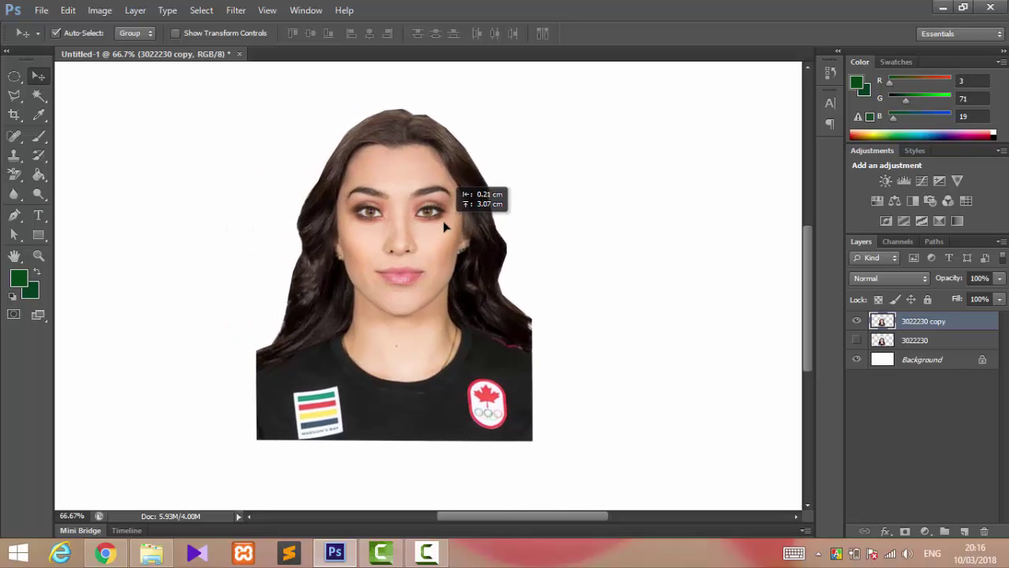
left_click_drag(444, 226, 443, 226)
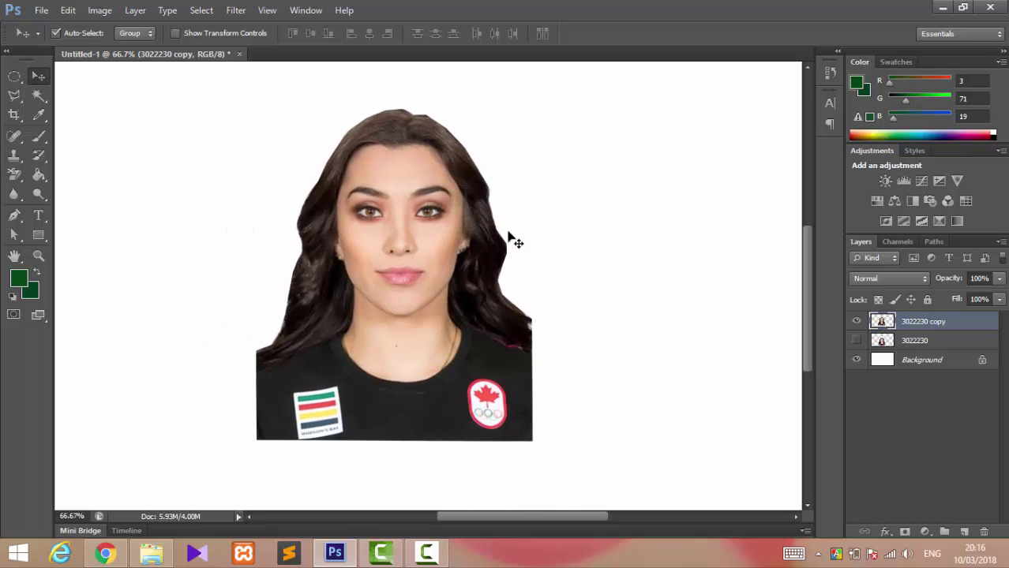
left_click(149, 555)
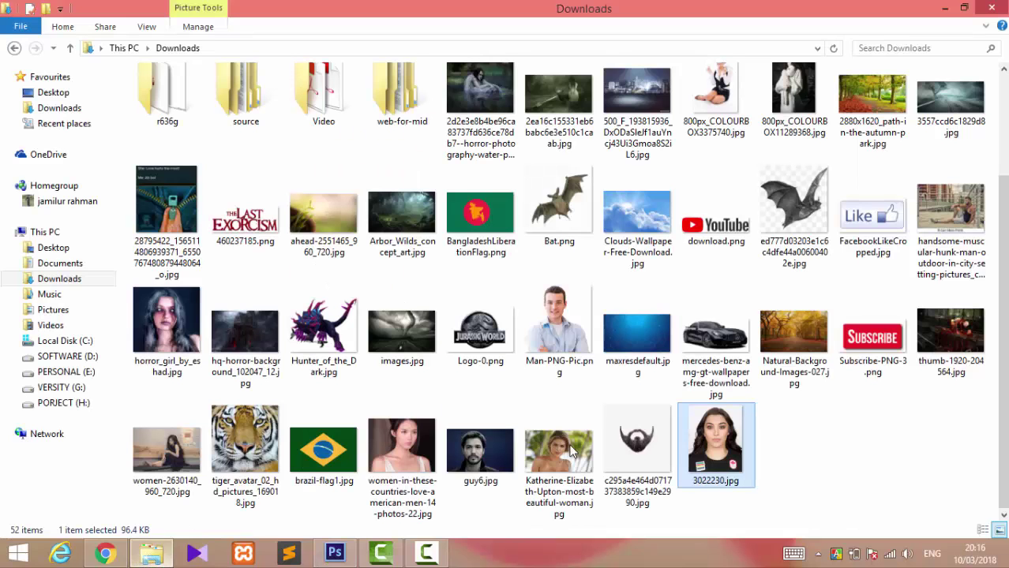
Preview the beard JPG, then drag it onto the portrait and commit it as a new layer.
left_click(643, 446)
double_click(643, 446)
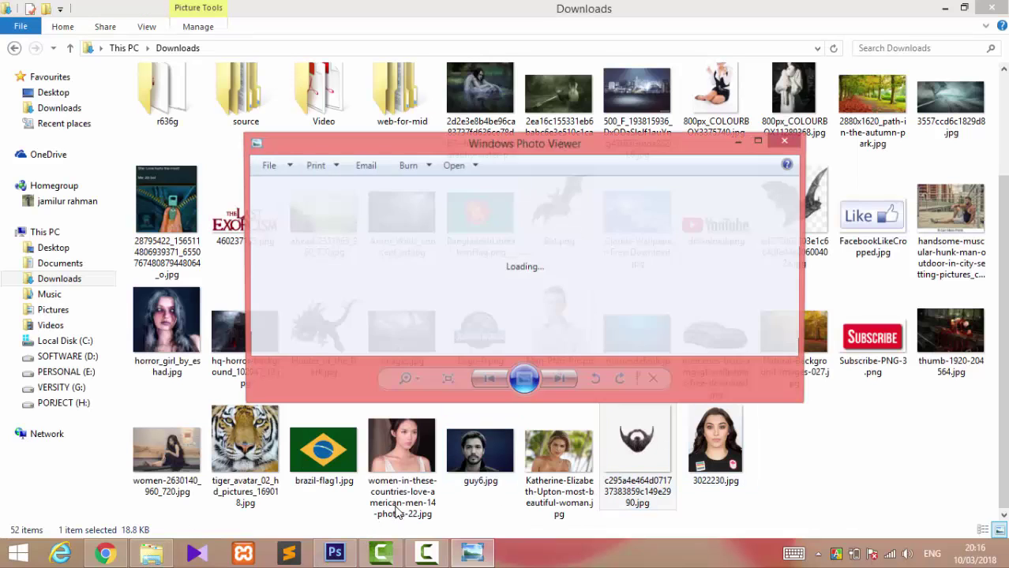
left_click(786, 142)
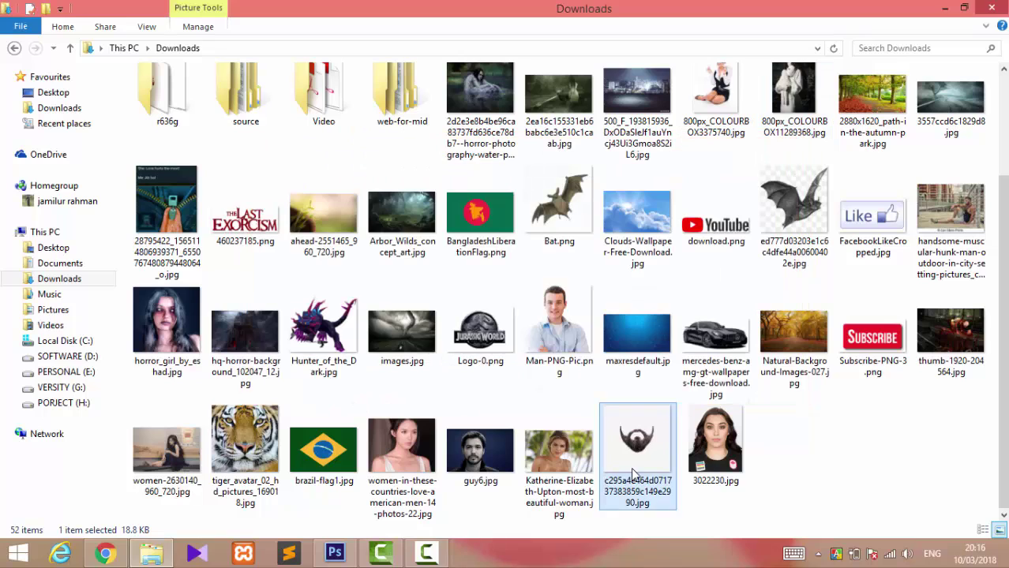
mouse_move(638, 443)
left_mouse_down()
mouse_move(410, 527)
mouse_move(406, 357)
left_mouse_up()
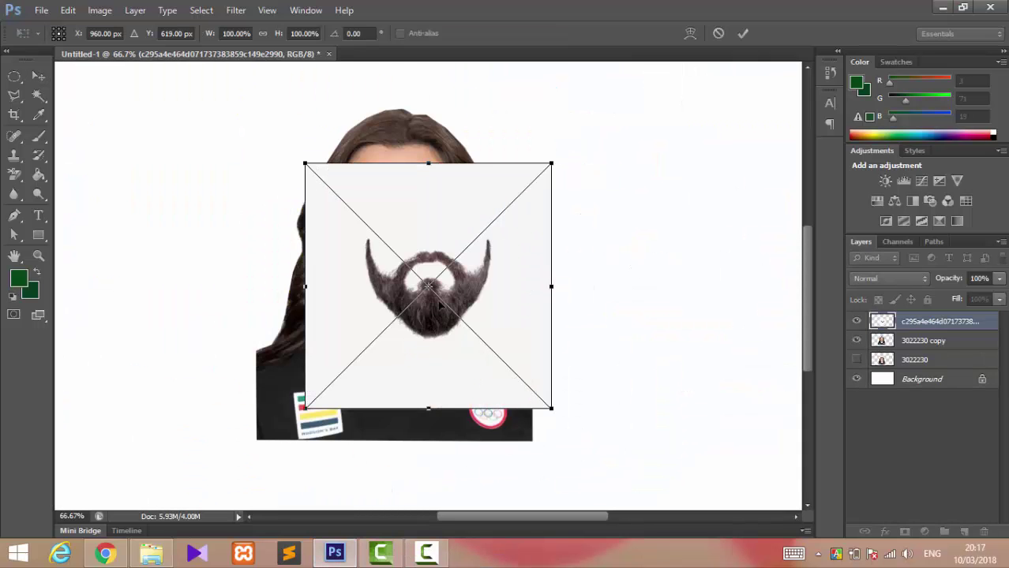
key("Return")
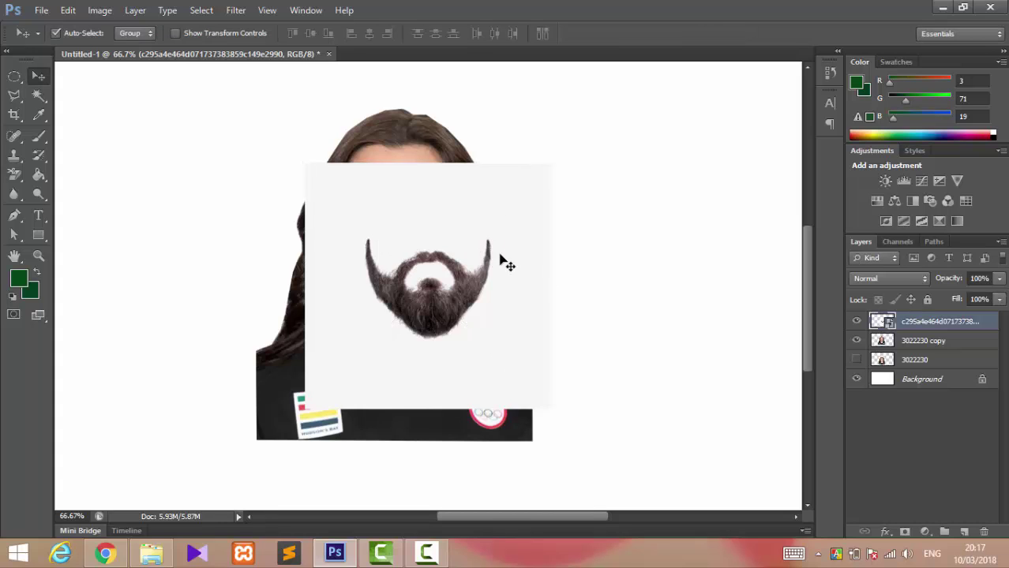
right_click(920, 324)
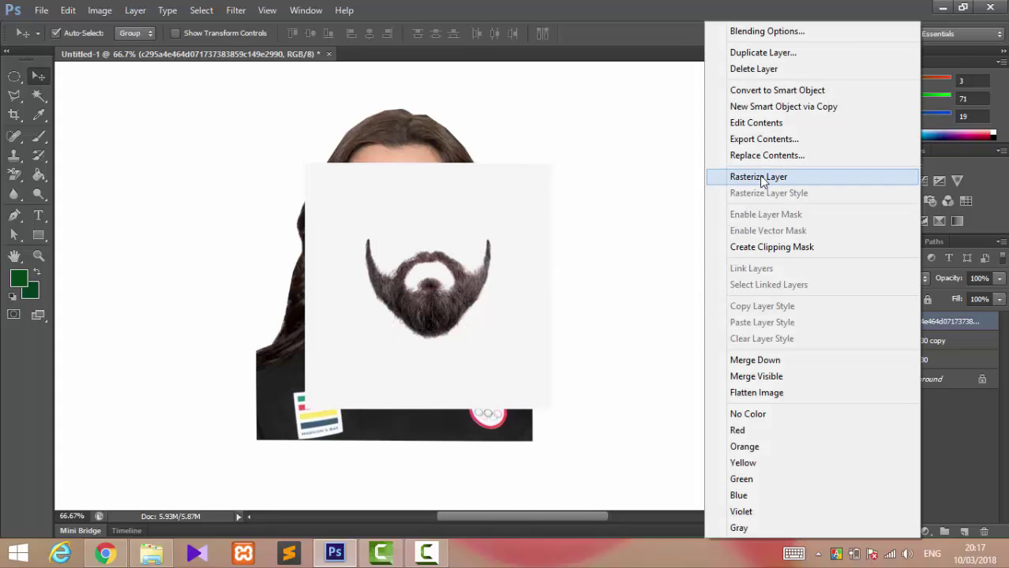
Rasterize the beard layer and delete its white background with the Magic Wand.
left_click(761, 174)
left_click(38, 95)
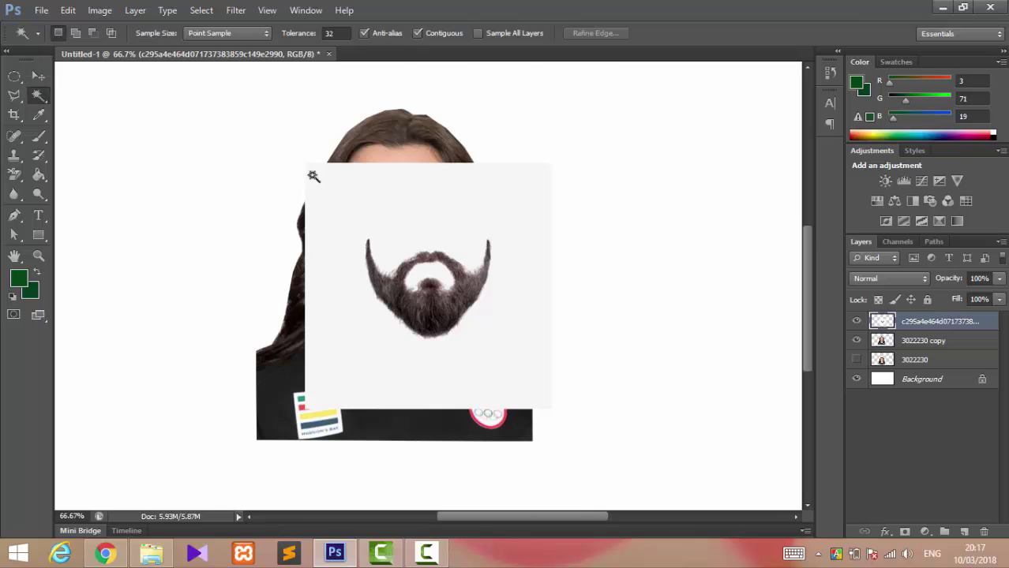
left_click(401, 212)
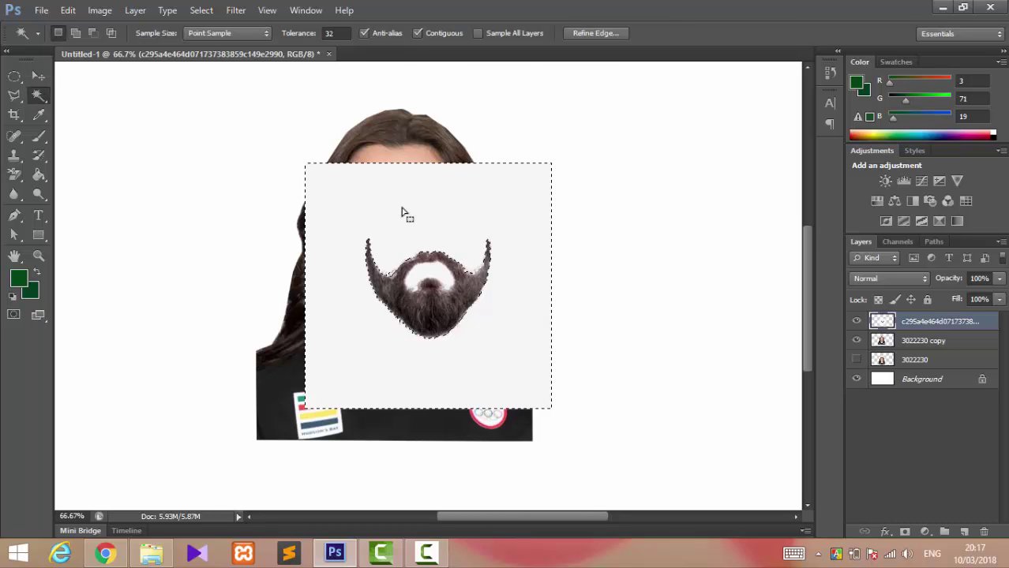
key("Delete")
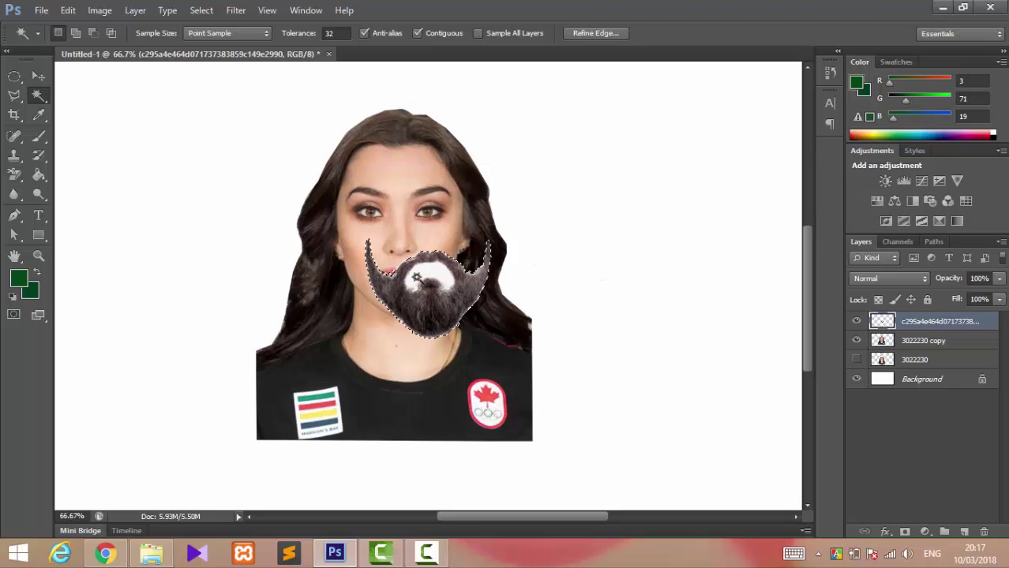
key("ctrl+d")
Delete the white patch inside the beard and clear the selection.
left_click(424, 282)
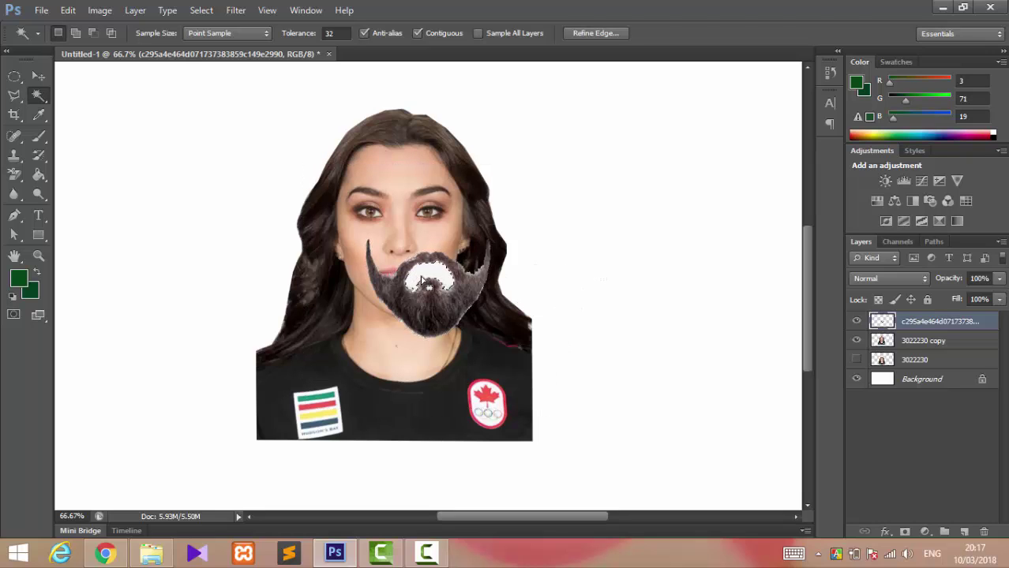
key("Delete")
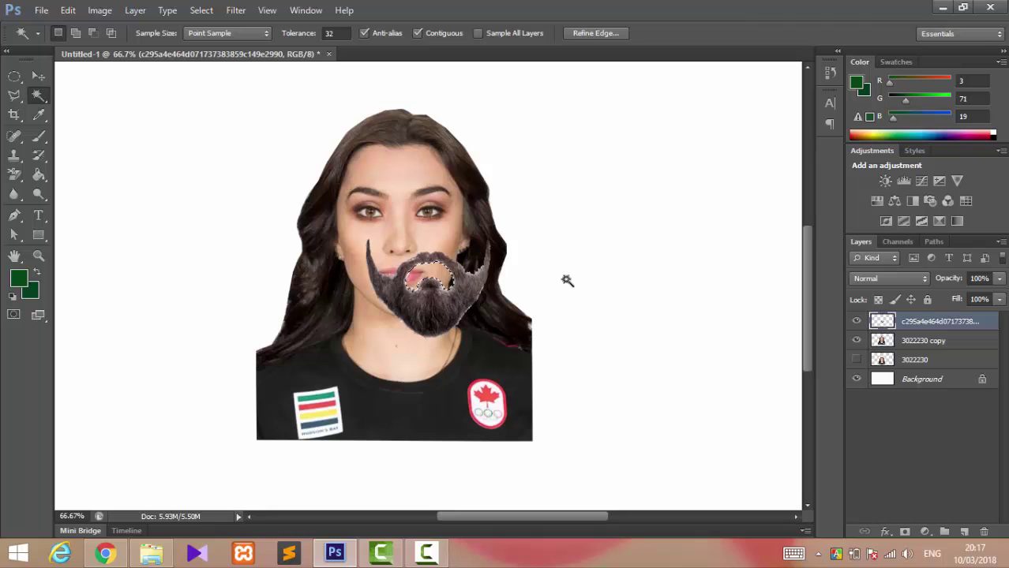
left_click(566, 286)
key("ctrl+d")
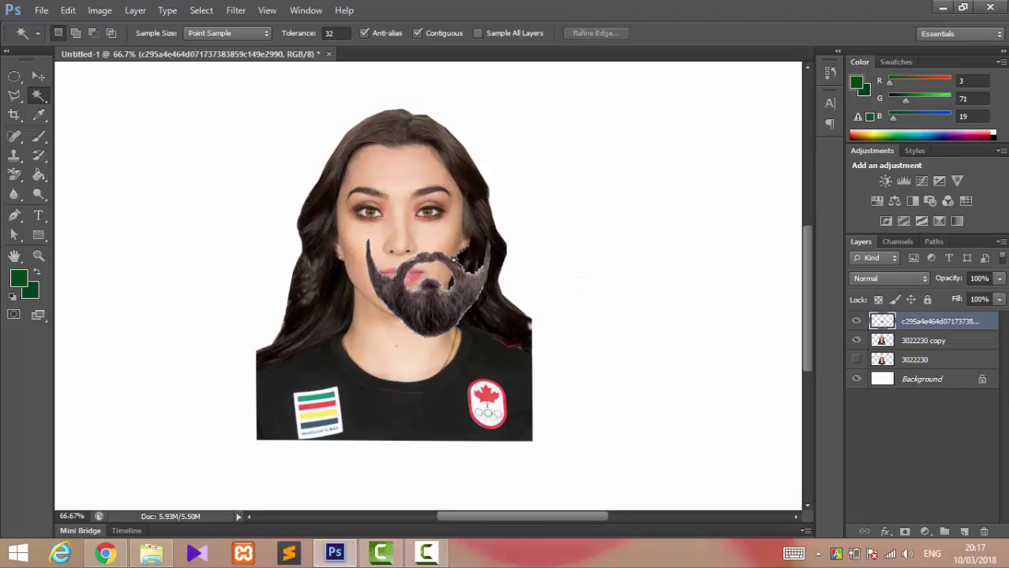
left_click(35, 81)
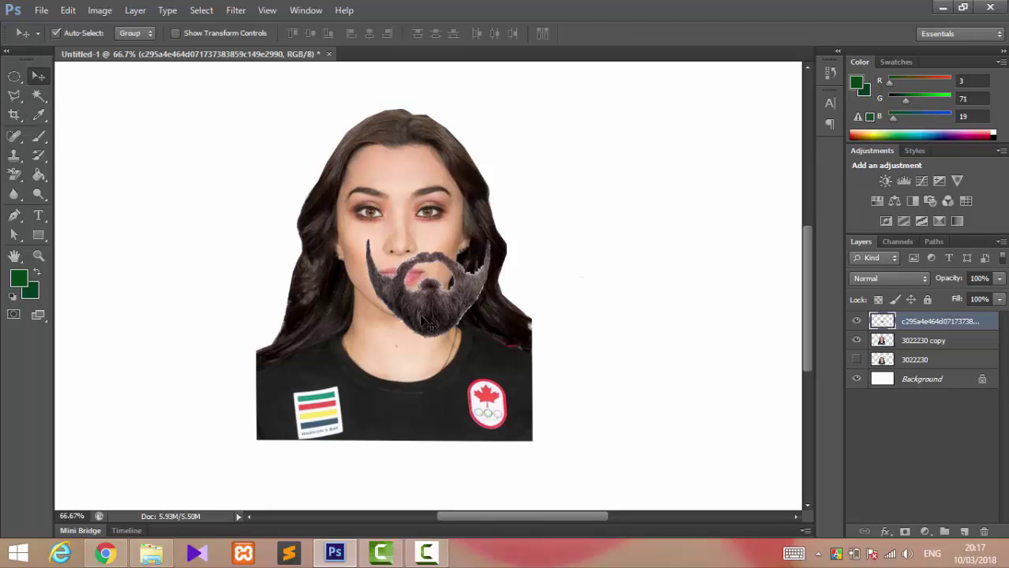
Drag the beard down and right to sit just under her lips, then start a free transform.
left_click_drag(407, 307, 400, 311)
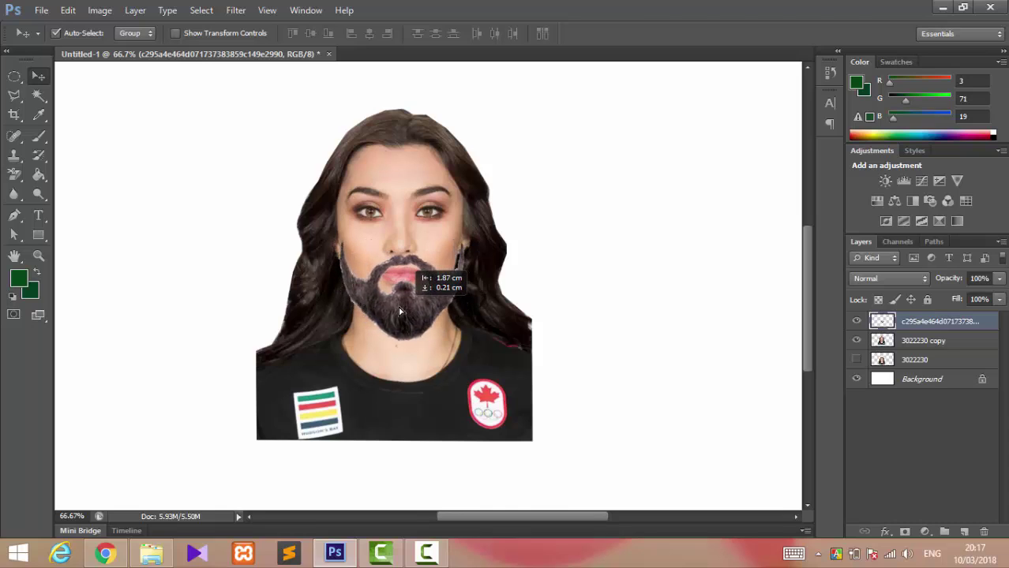
left_click_drag(401, 311, 420, 337)
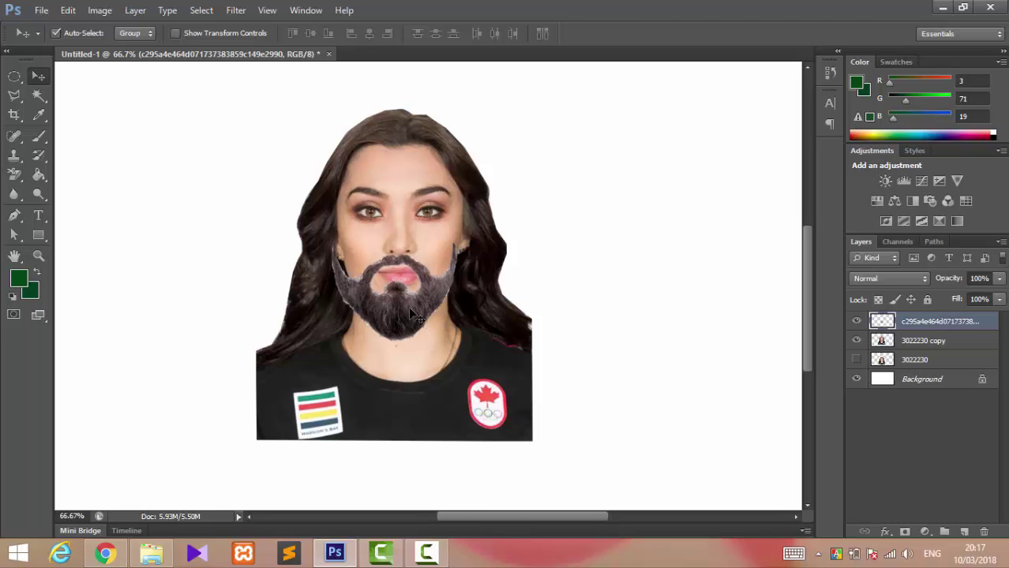
key("ctrl+t")
Switch the beard to Warp and pull its corners and side edges inward along the jaw.
right_click(411, 314)
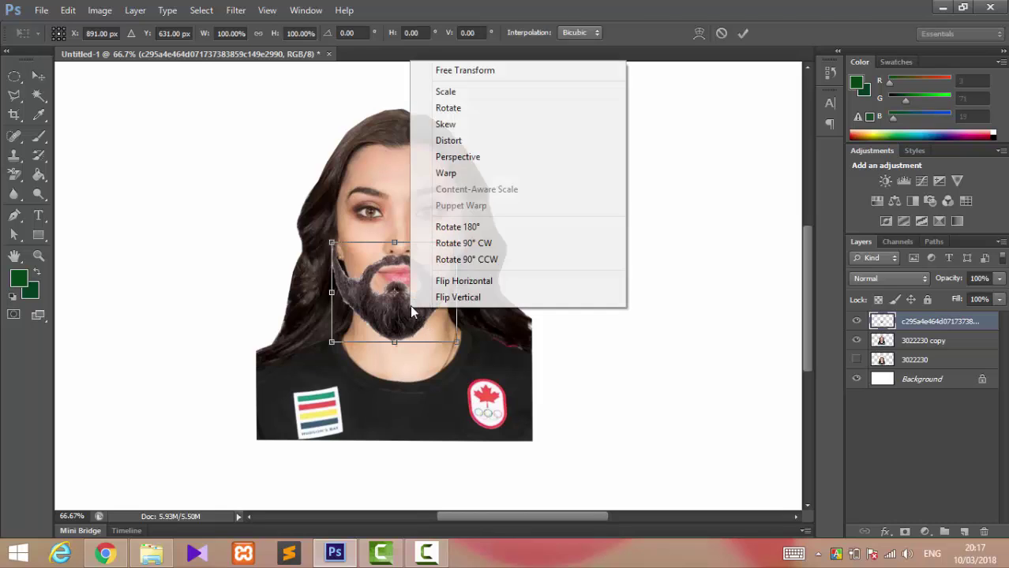
left_click(450, 171)
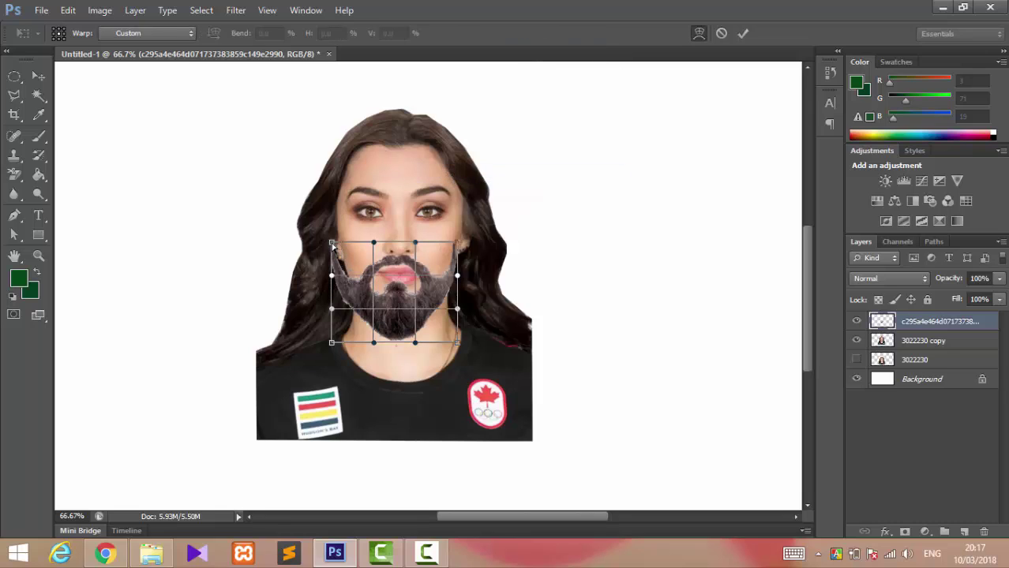
left_click_drag(335, 246, 337, 243)
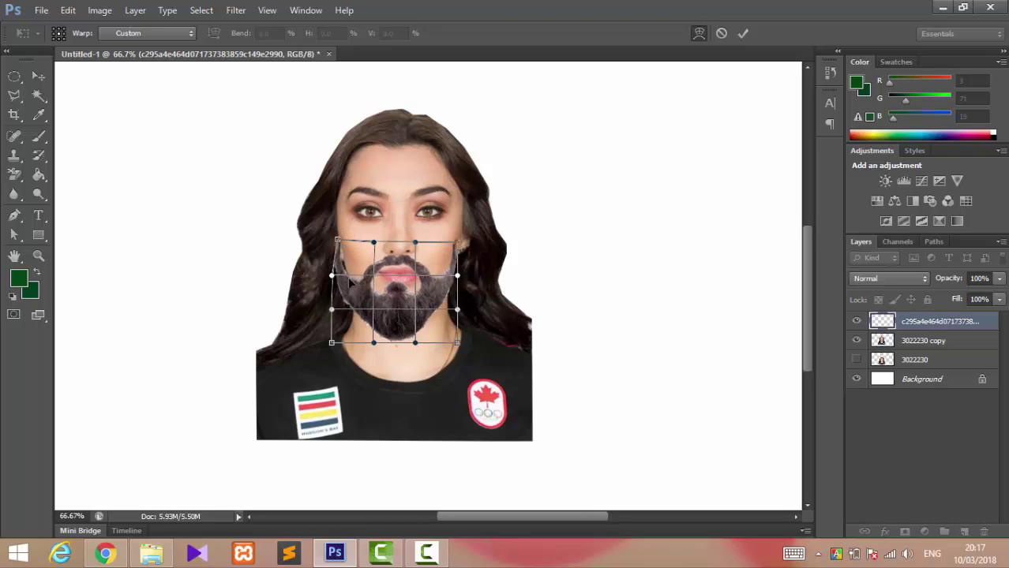
left_click_drag(332, 278, 343, 277)
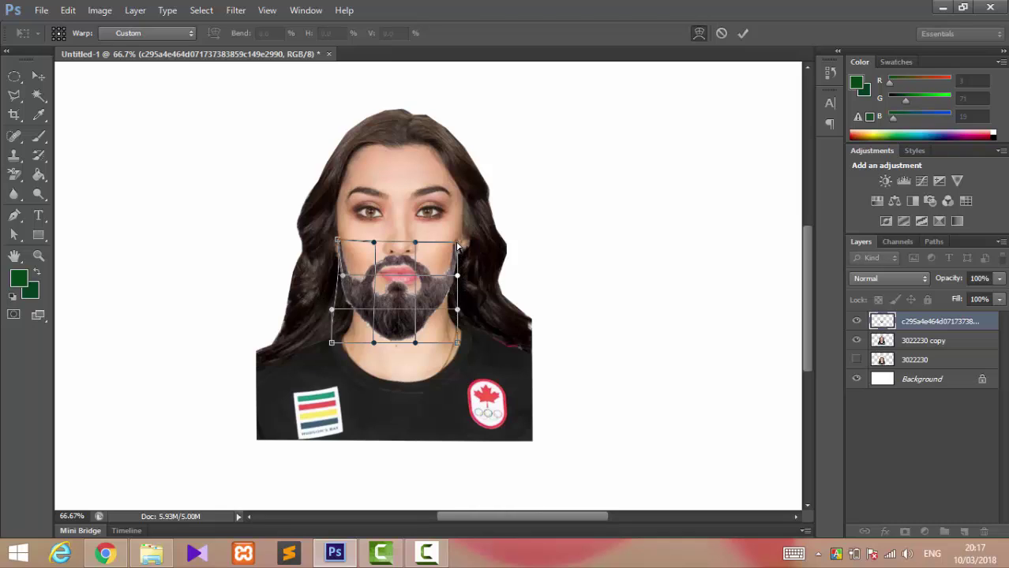
left_click_drag(461, 249, 461, 250)
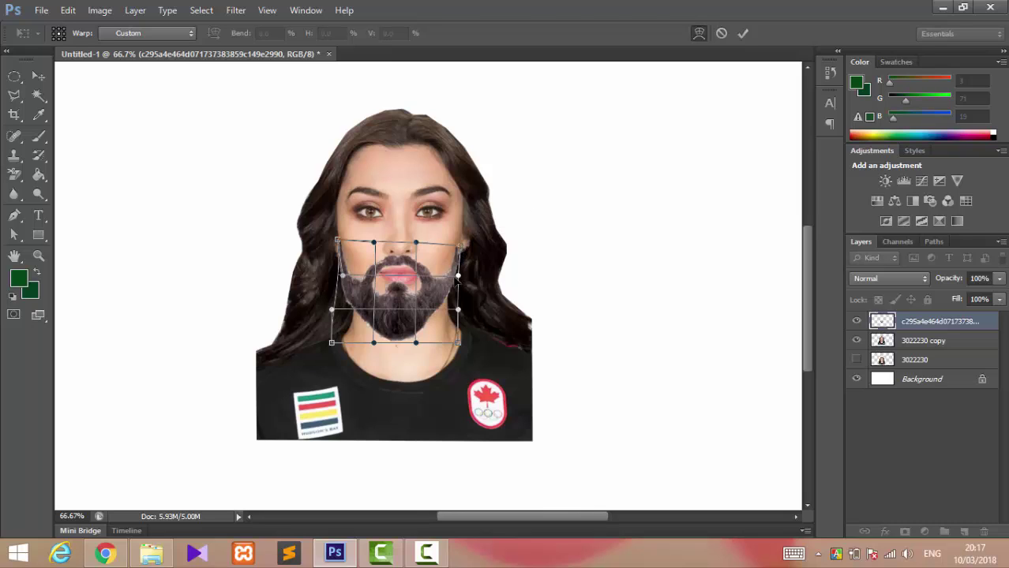
left_click_drag(458, 277, 449, 279)
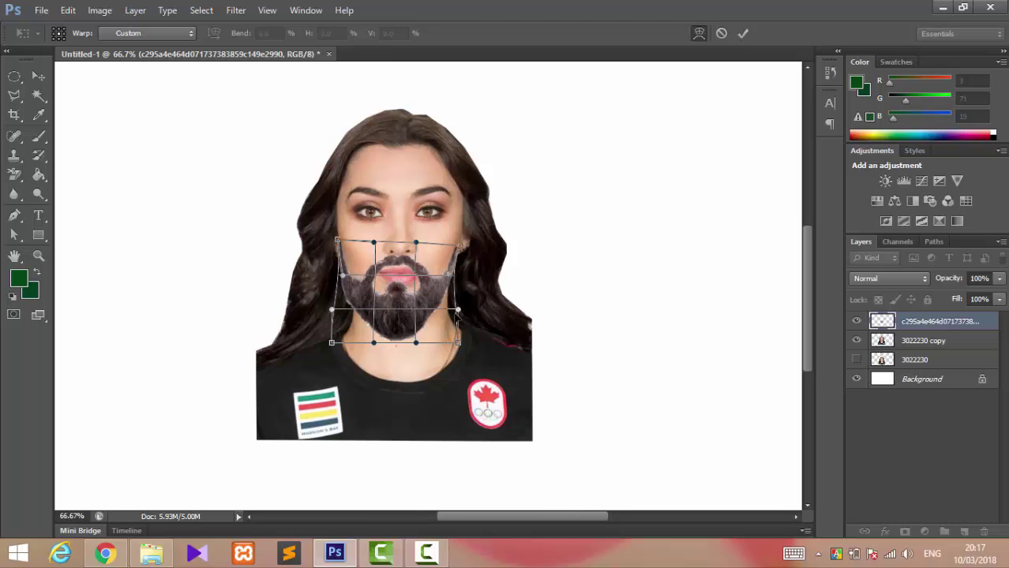
left_click_drag(461, 294, 452, 298)
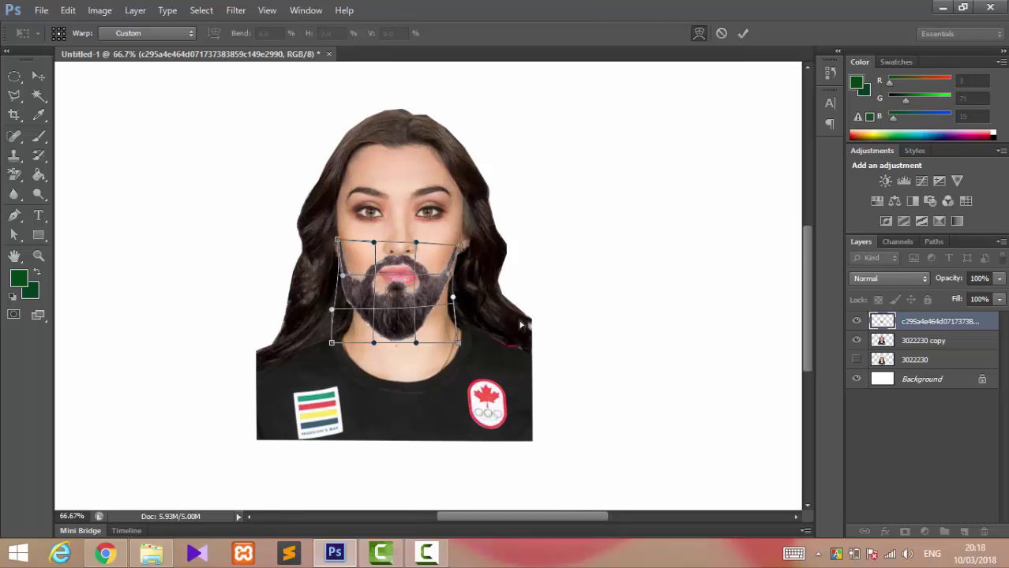
key("ctrl+plus")
key("ctrl+plus")
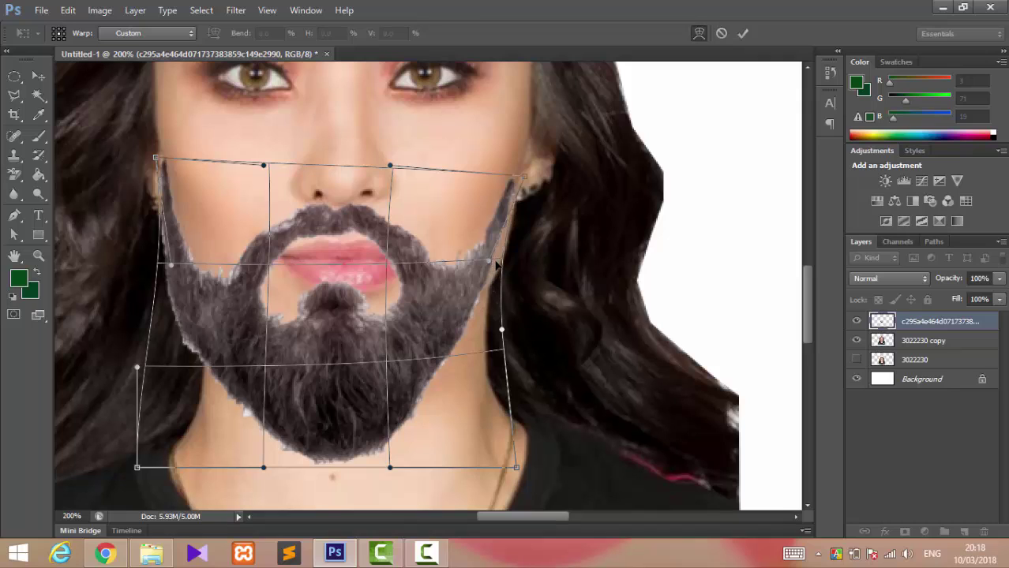
Fit the beard's right and left edges out to the cheeks and lower jaw.
left_click_drag(497, 267, 509, 269)
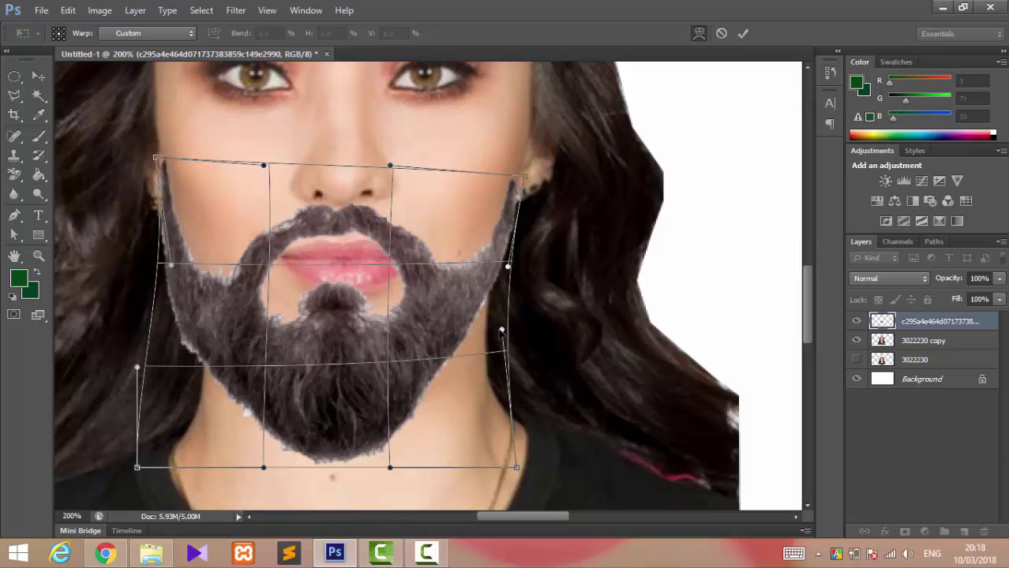
left_click_drag(501, 330, 510, 321)
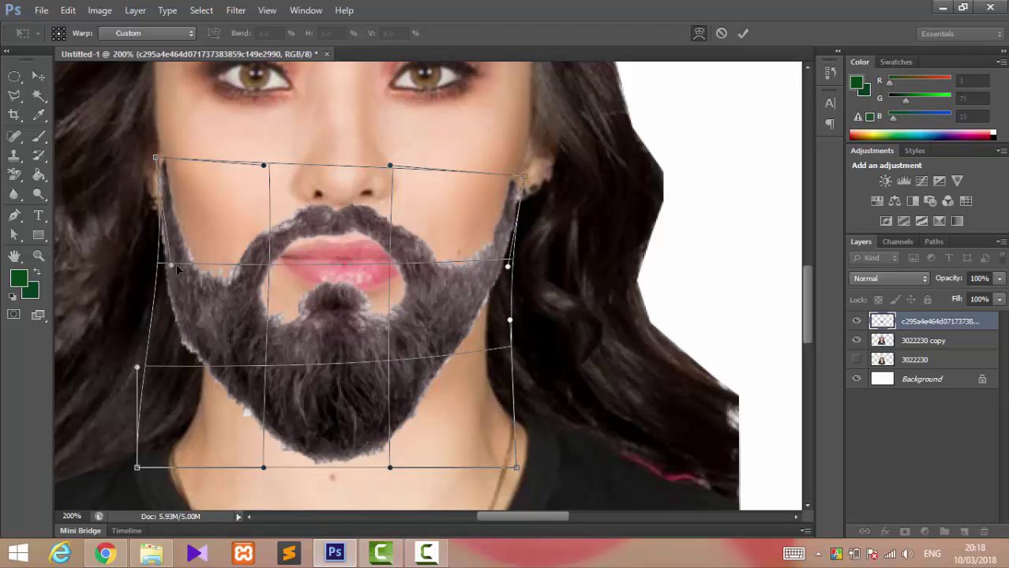
left_click_drag(176, 265, 223, 257)
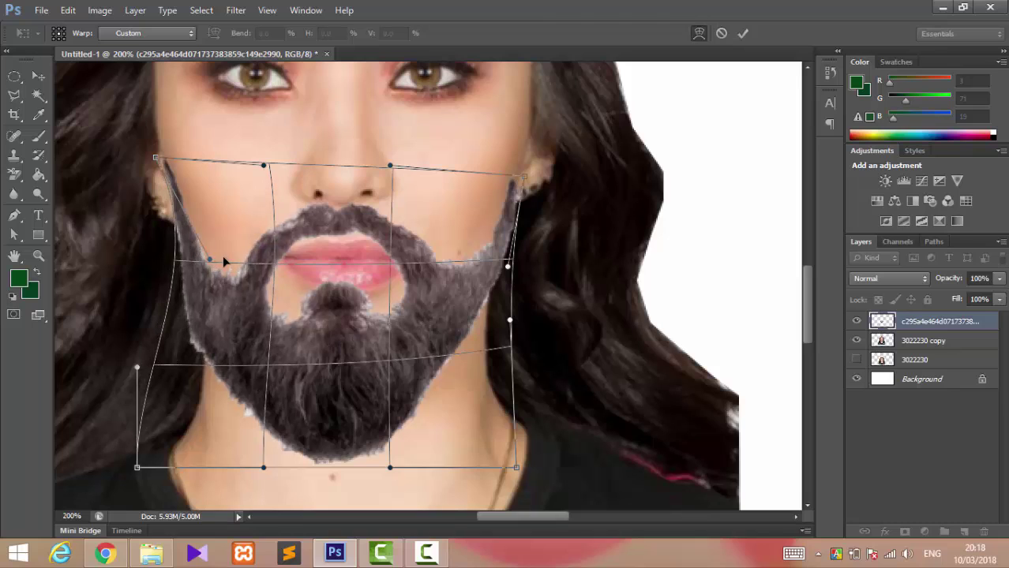
left_click_drag(223, 261, 202, 267)
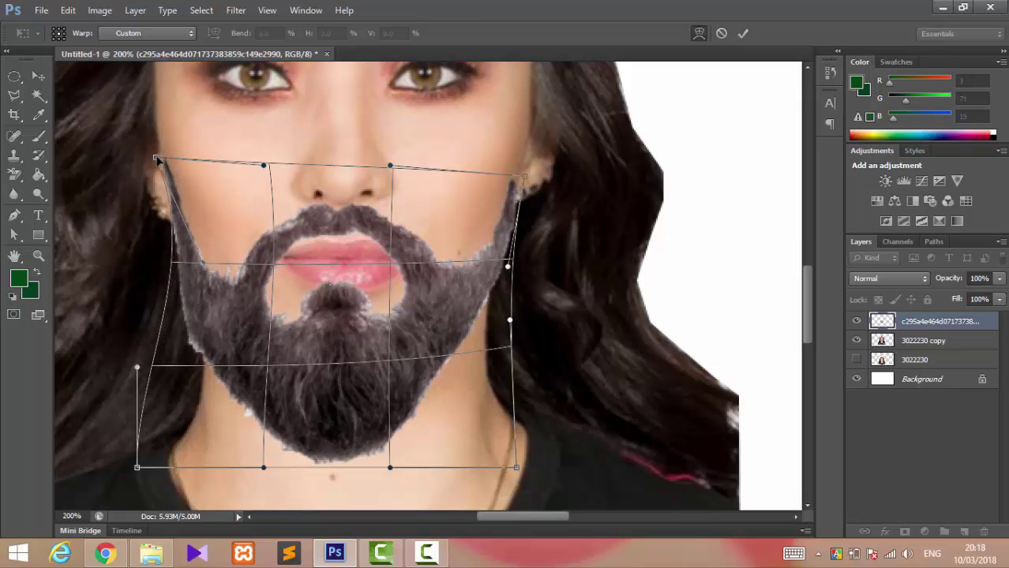
left_click_drag(151, 160, 150, 148)
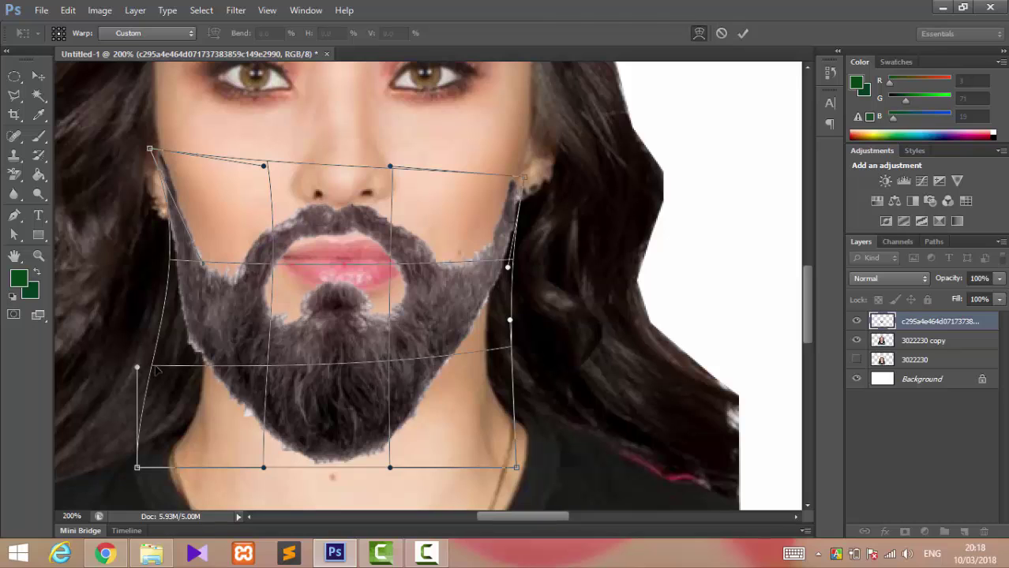
left_click_drag(154, 371, 176, 359)
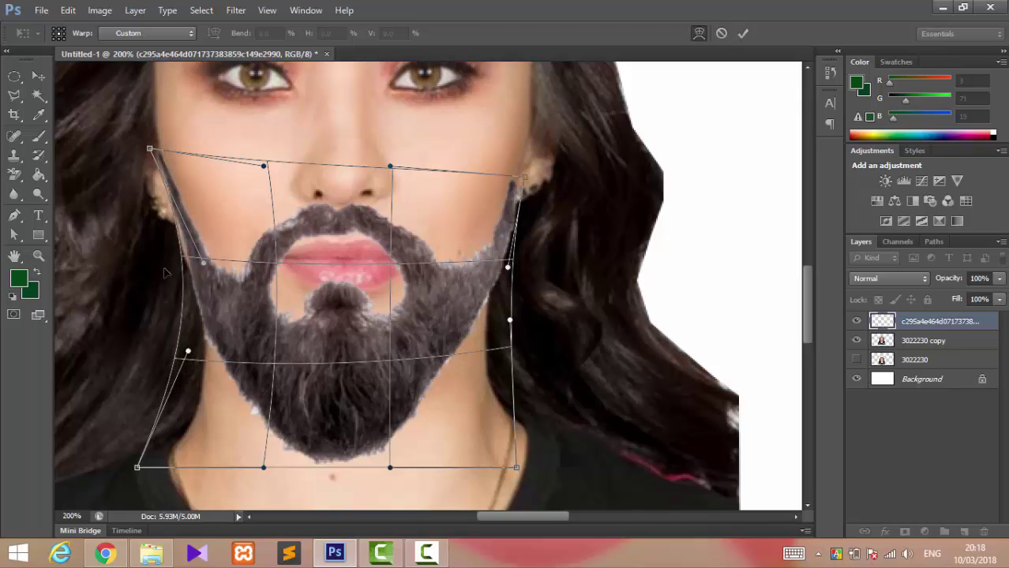
Lift the top-right corner, pull the top edge below the nose, extend over the chin, and commit.
left_click_drag(184, 260, 175, 267)
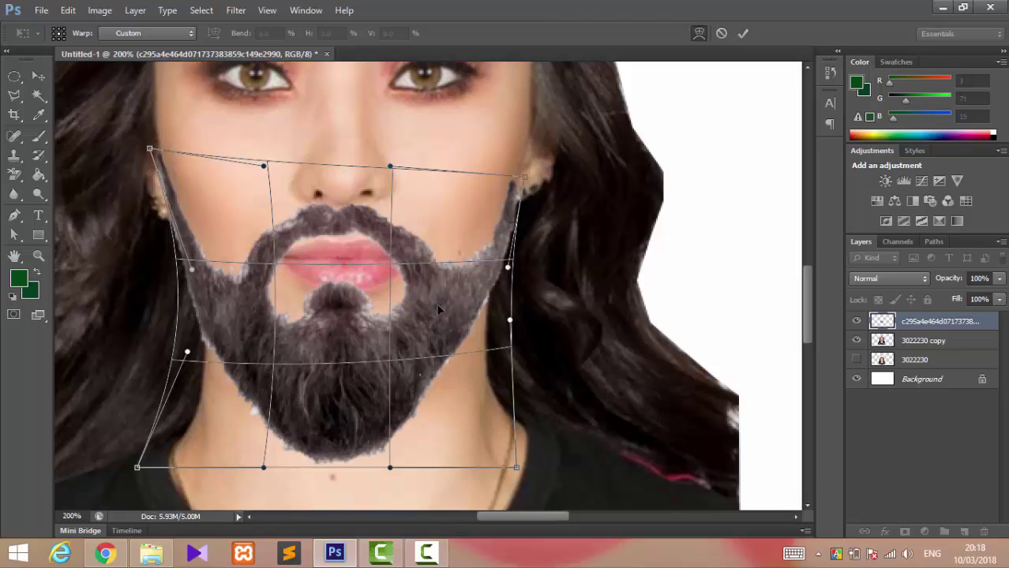
left_click_drag(524, 180, 536, 148)
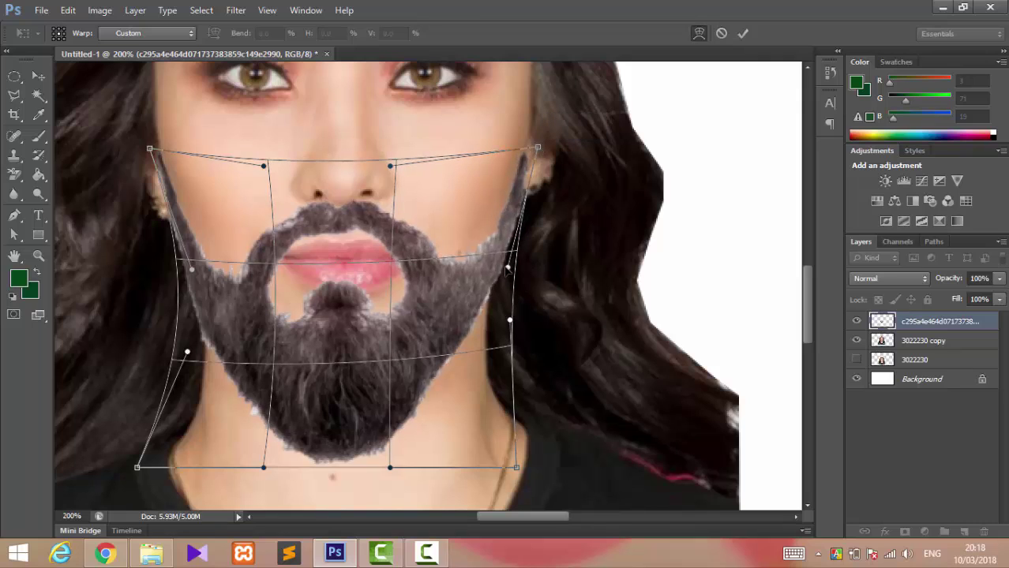
left_click_drag(507, 268, 502, 268)
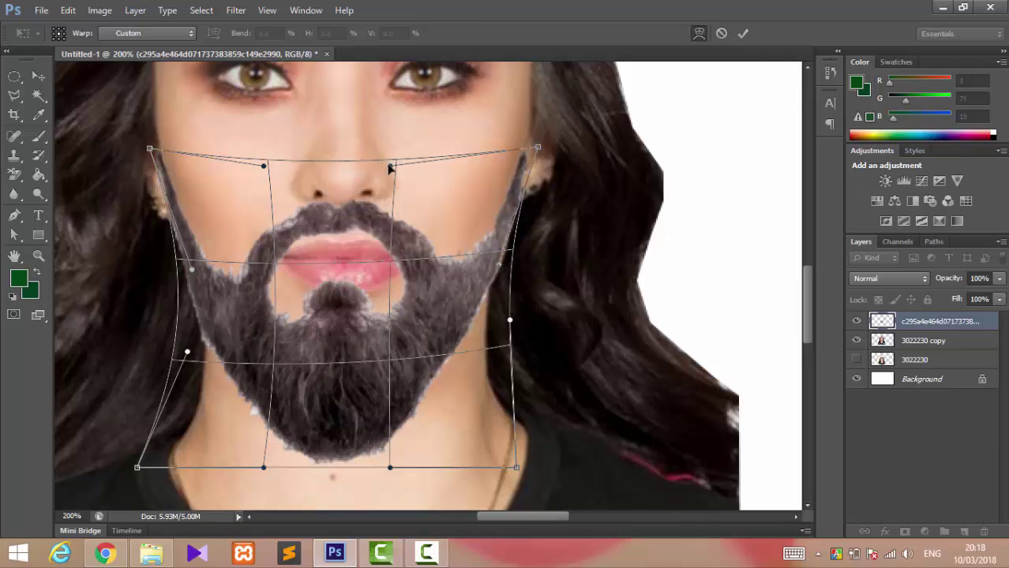
left_click_drag(390, 170, 392, 218)
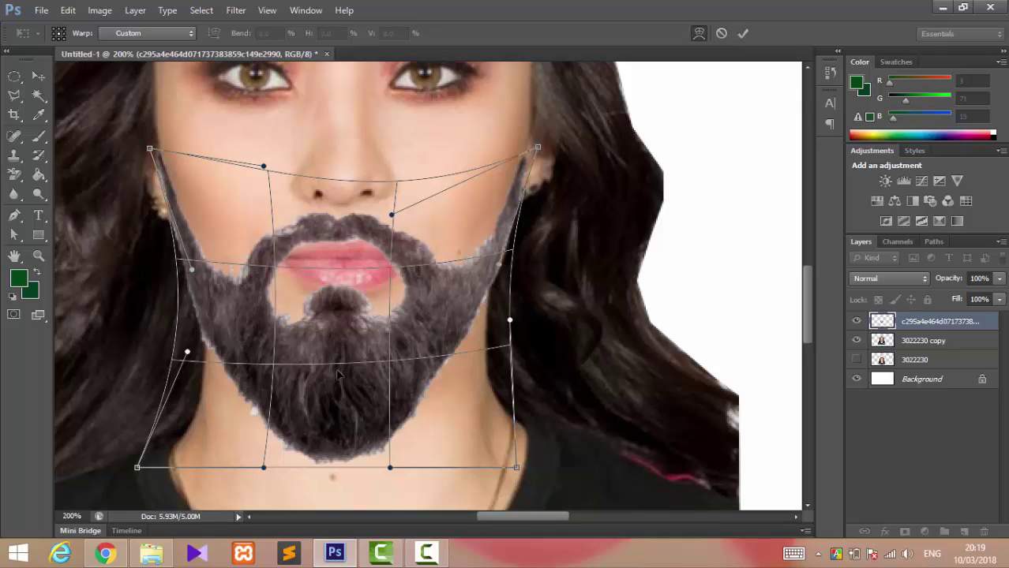
left_click_drag(340, 368, 338, 378)
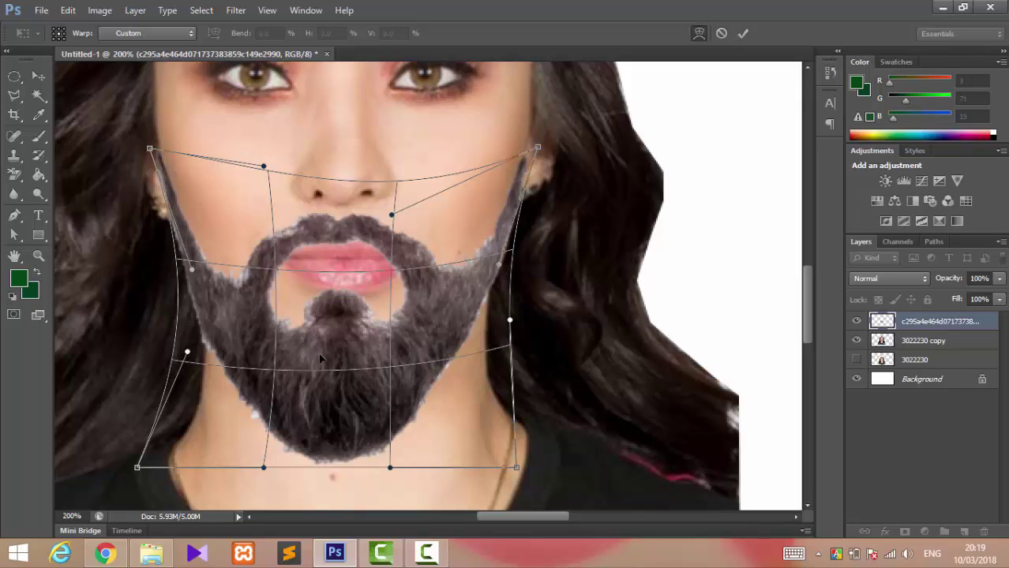
key("Return")
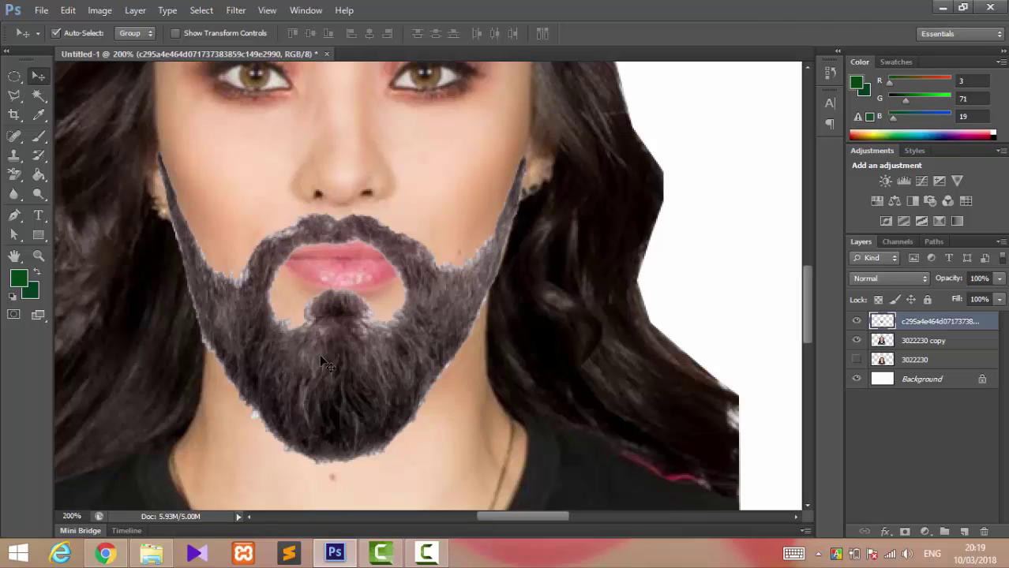
Zoom out to view the whole face with the warped beard.
key("ctrl+minus")
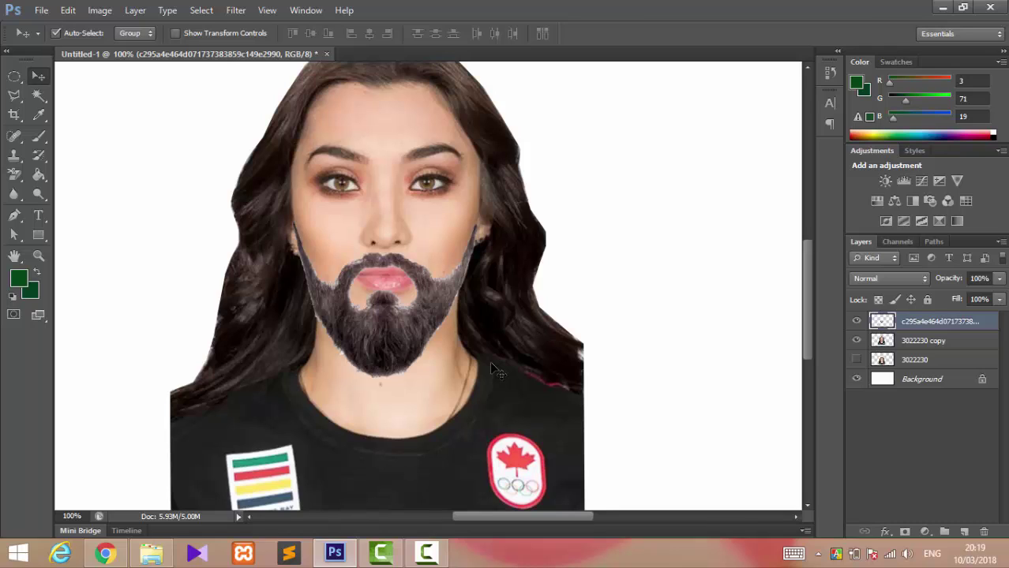
Put the beard back into Warp and drag its top-right corner up and outward toward the ear.
key("ctrl+t")
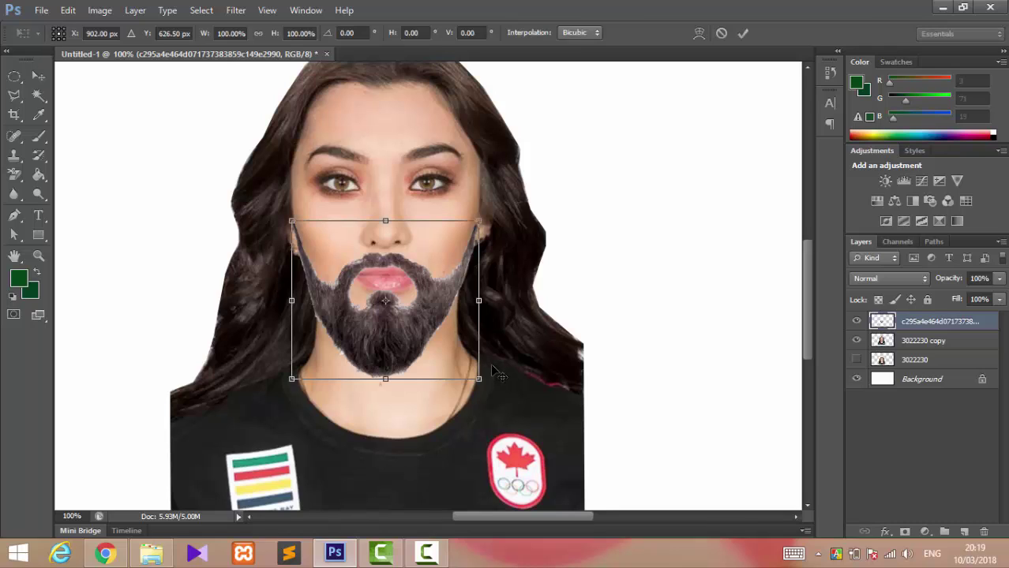
right_click(410, 310)
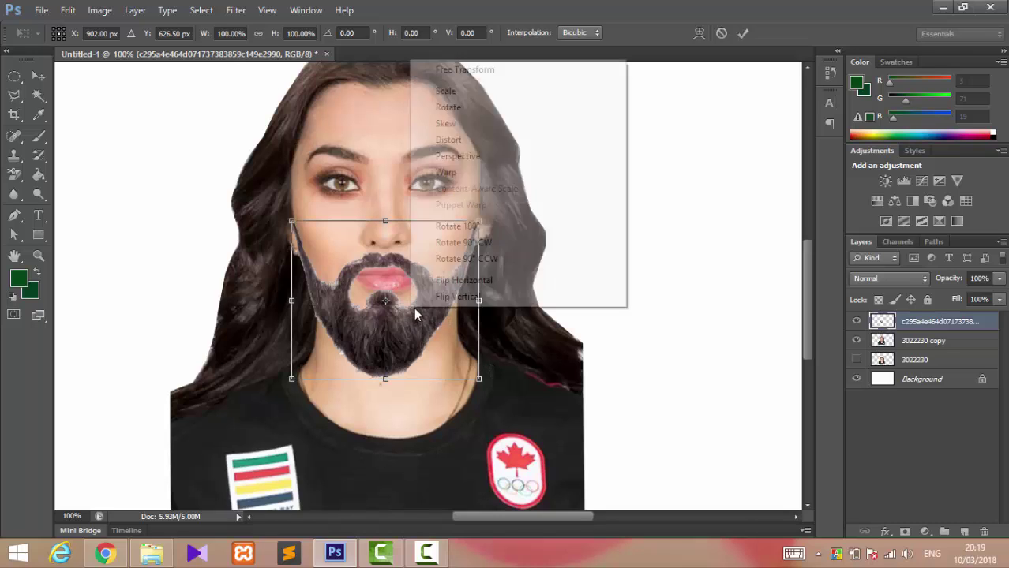
left_click(448, 172)
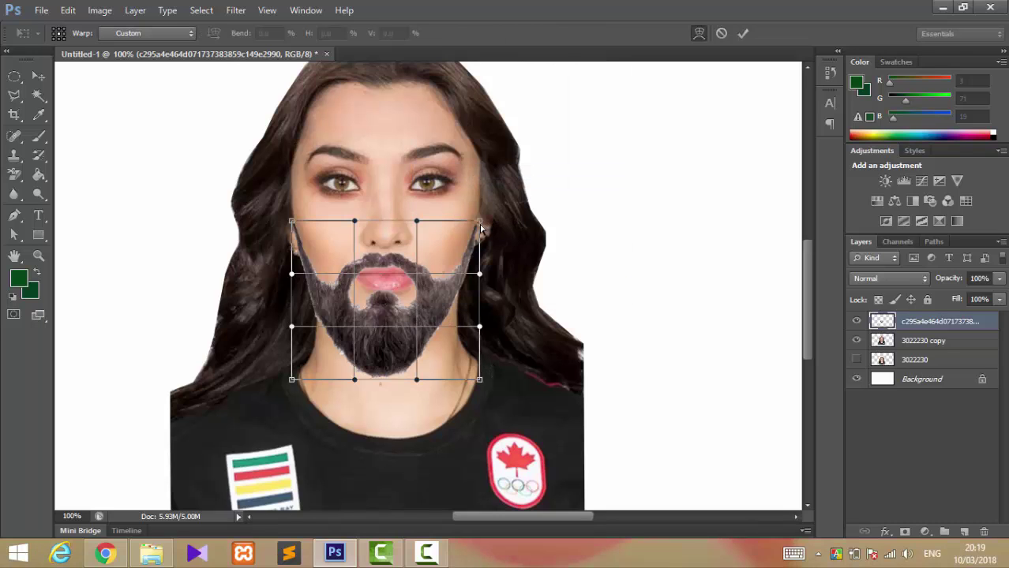
left_click_drag(480, 222, 485, 214)
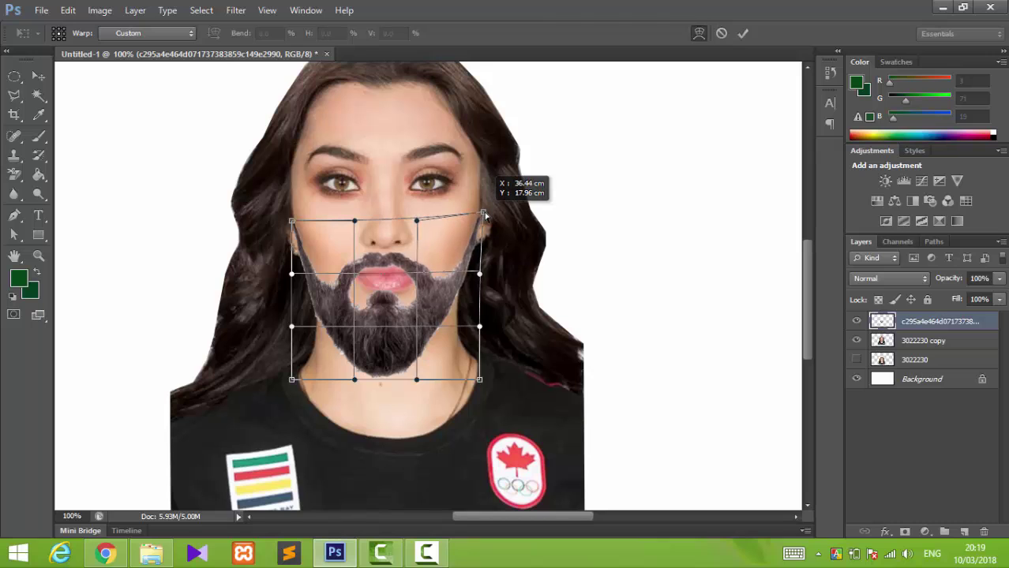